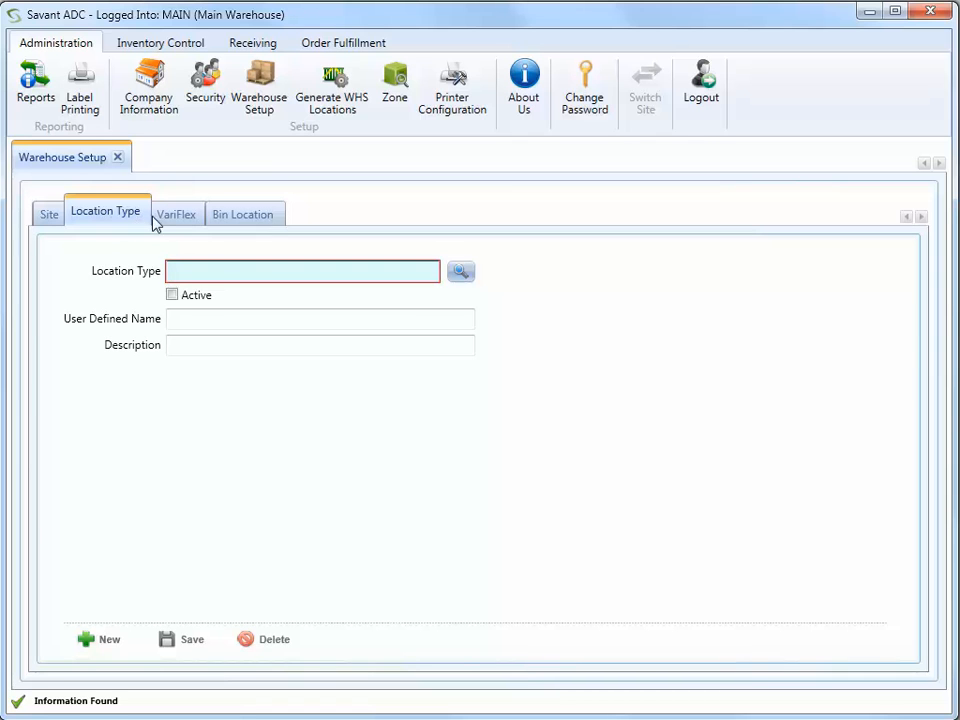
# Look up the Primary location type record, followed by the Secondary one, to review their names and descriptions
pyautogui.click(461, 273)
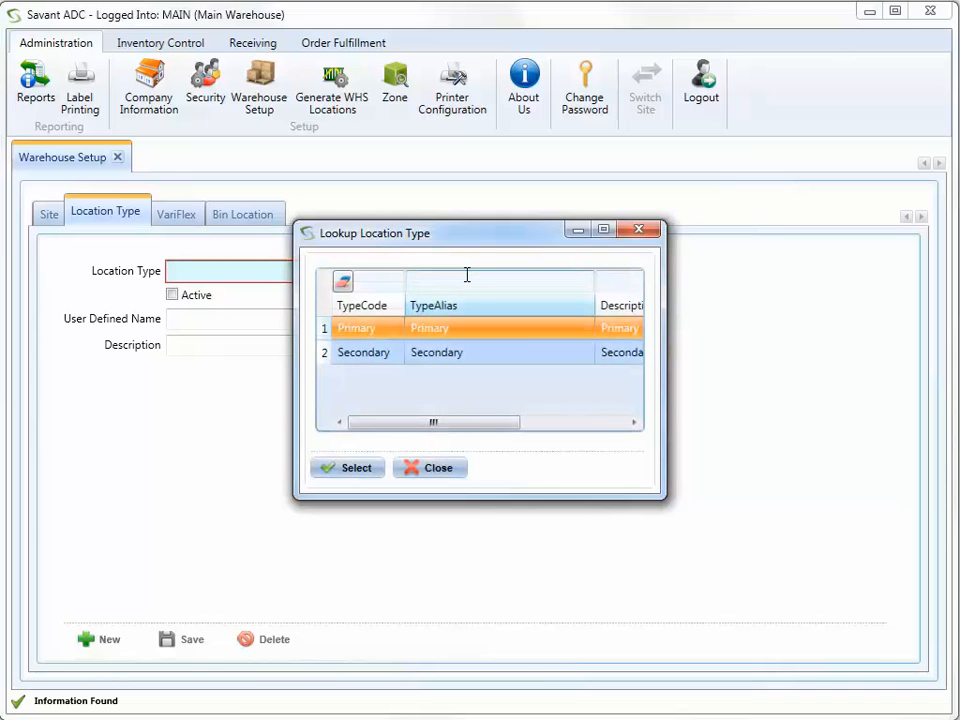
pyautogui.click(352, 468)
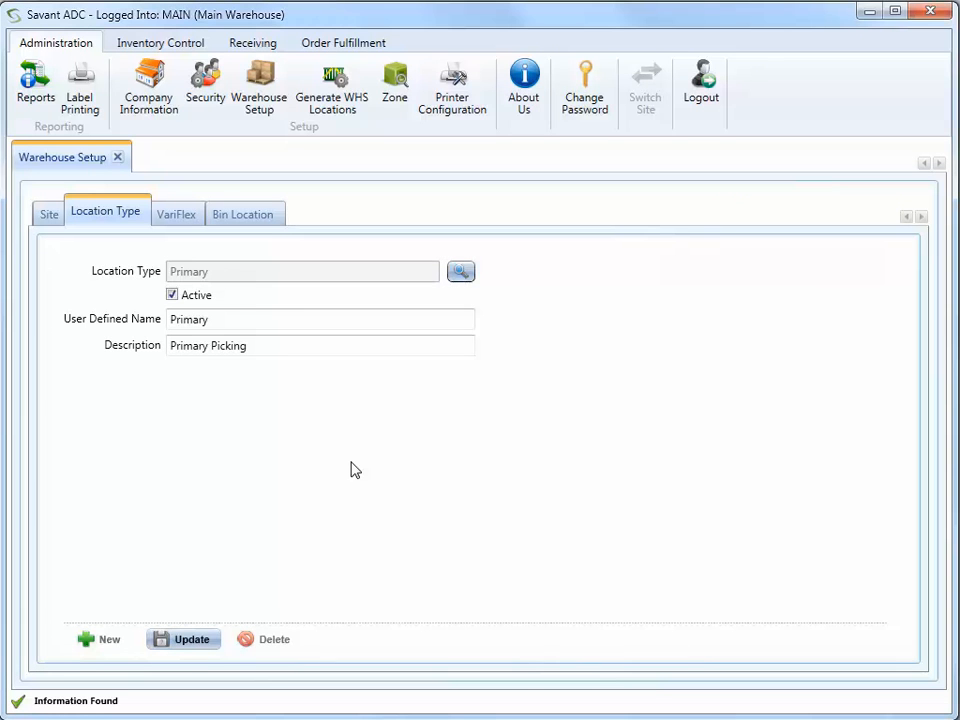
pyautogui.click(461, 271)
pyautogui.click(458, 365)
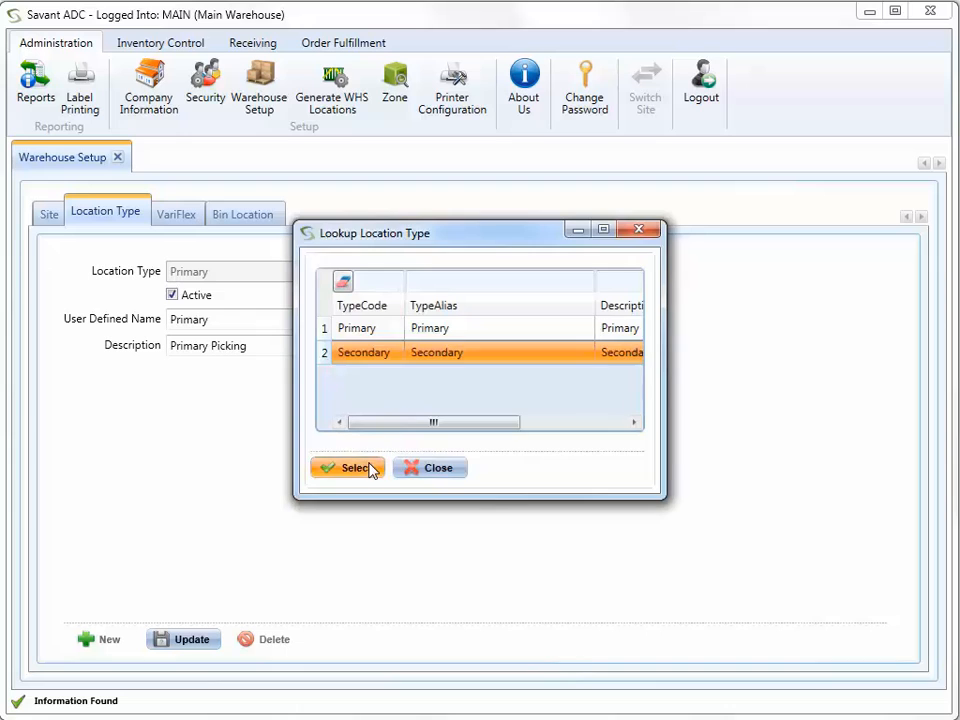
pyautogui.click(372, 468)
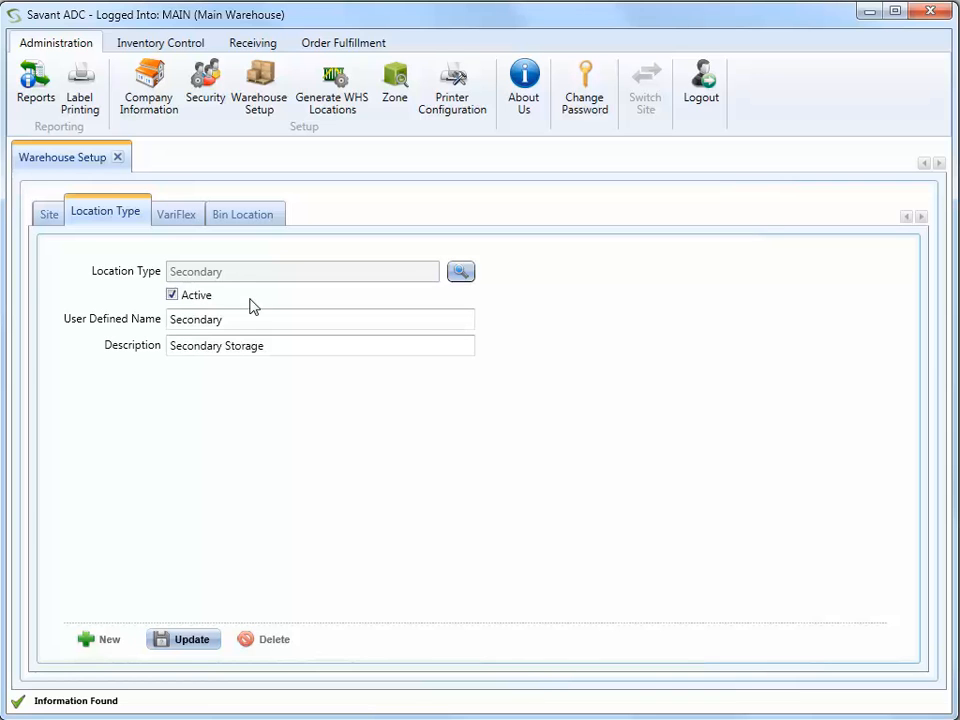
# In the VariFlex setup for the Primary location type, define segment 1 as Warehouse with Alpha Numeric A and length 1
pyautogui.click(187, 214)
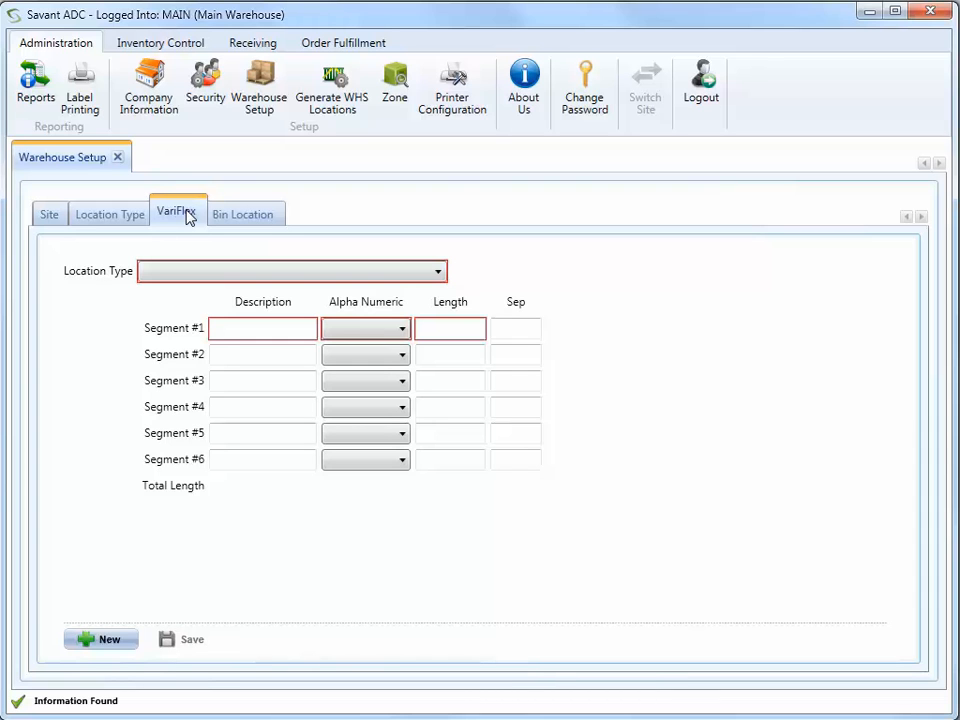
pyautogui.click(437, 272)
pyautogui.click(390, 291)
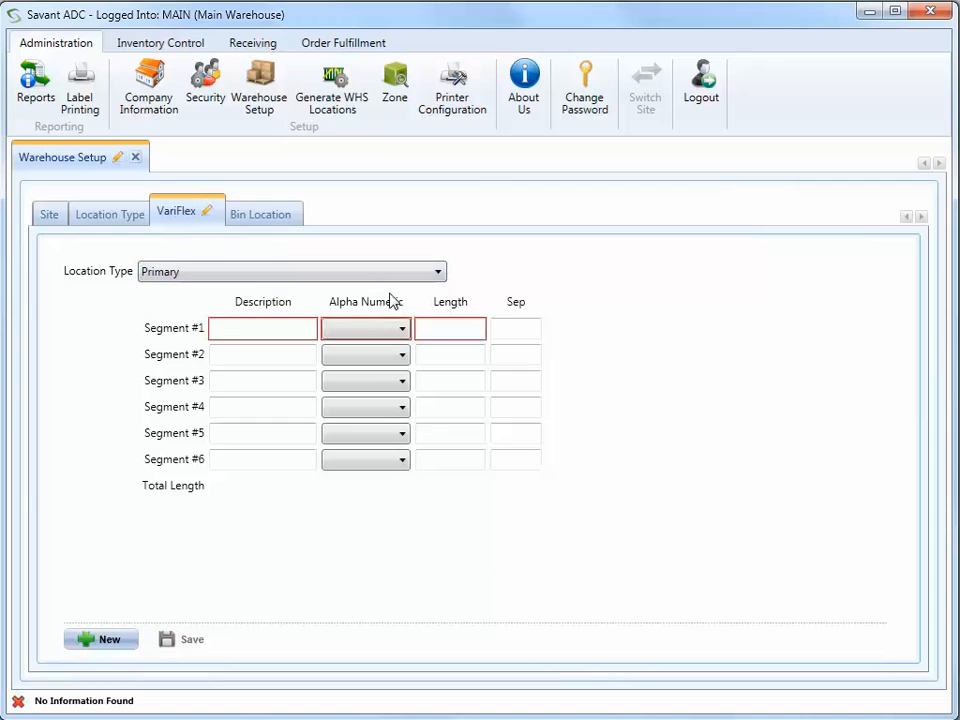
pyautogui.click(279, 328)
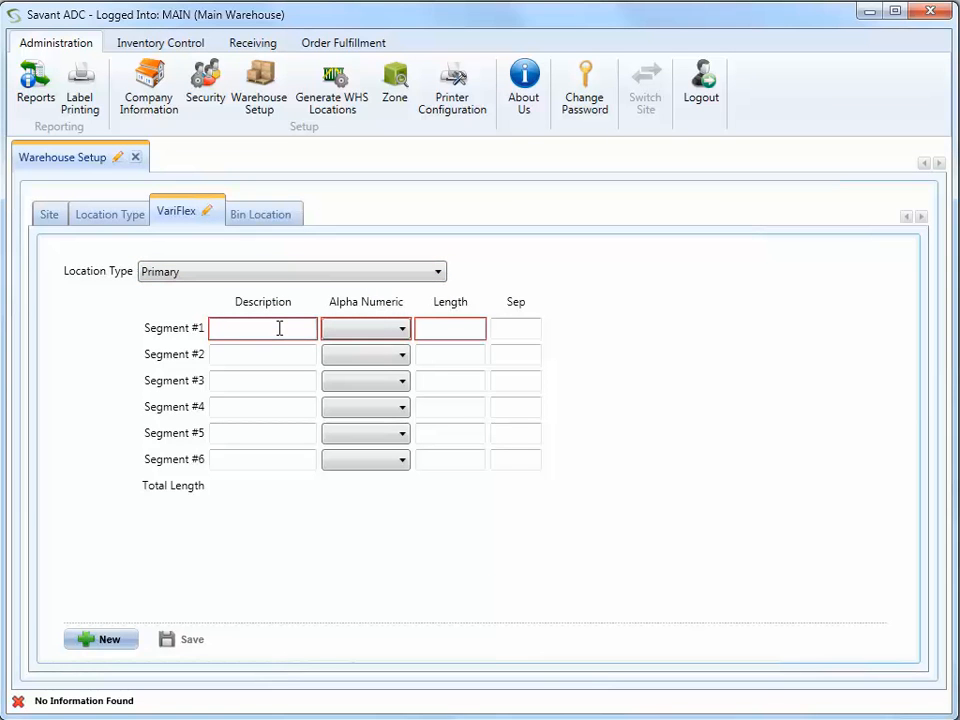
pyautogui.write('Warehouse')
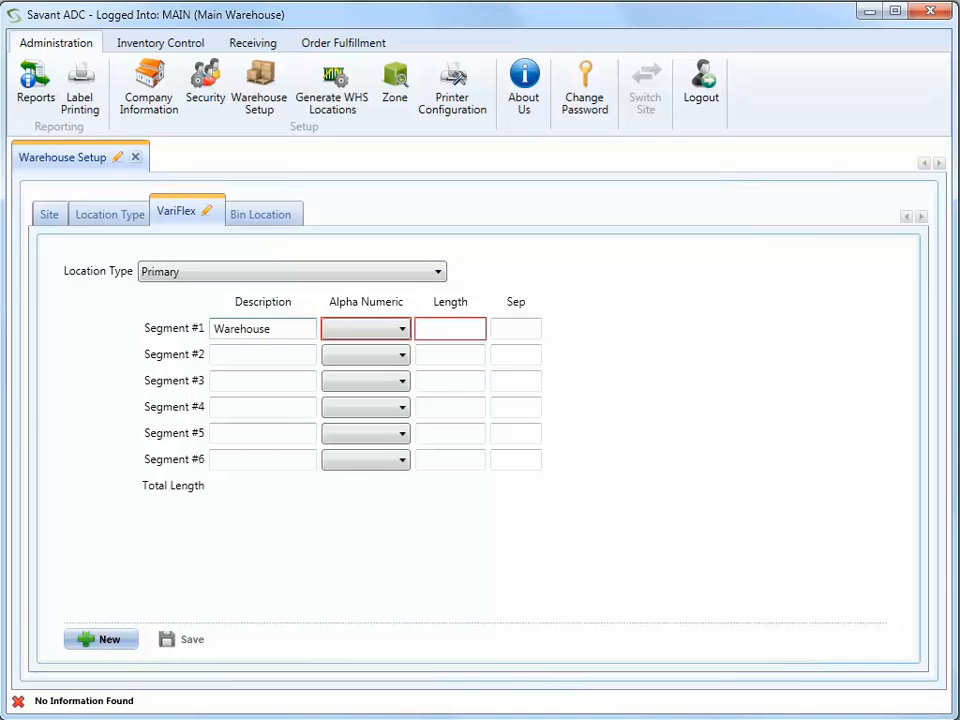
pyautogui.press('Tab')
pyautogui.press('a')
pyautogui.press('Tab')
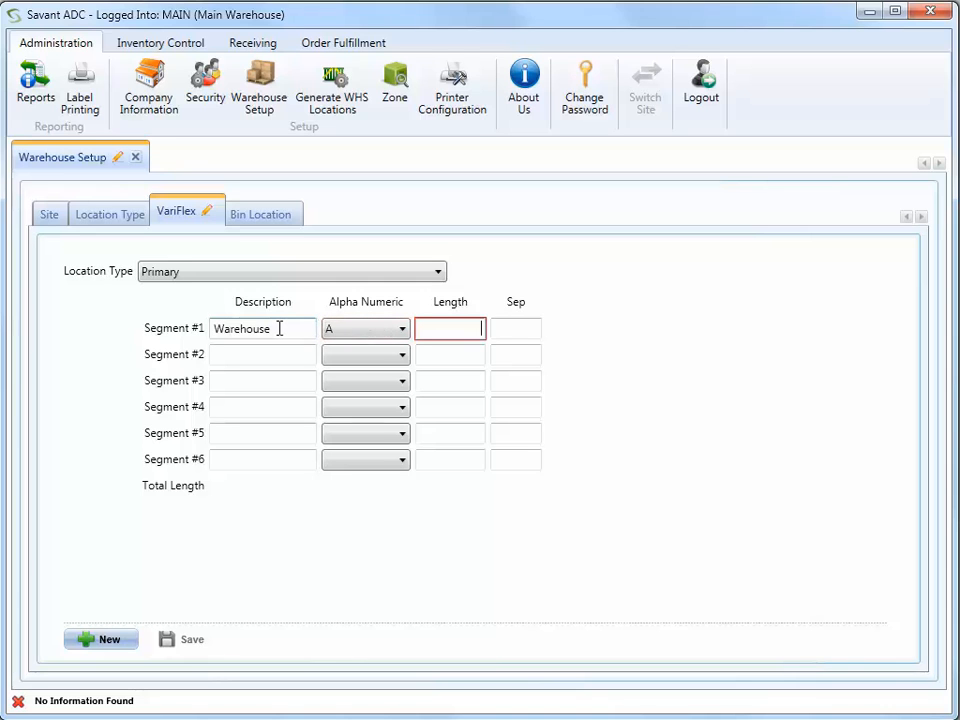
pyautogui.write('1')
pyautogui.press('Tab')
pyautogui.press('Tab')
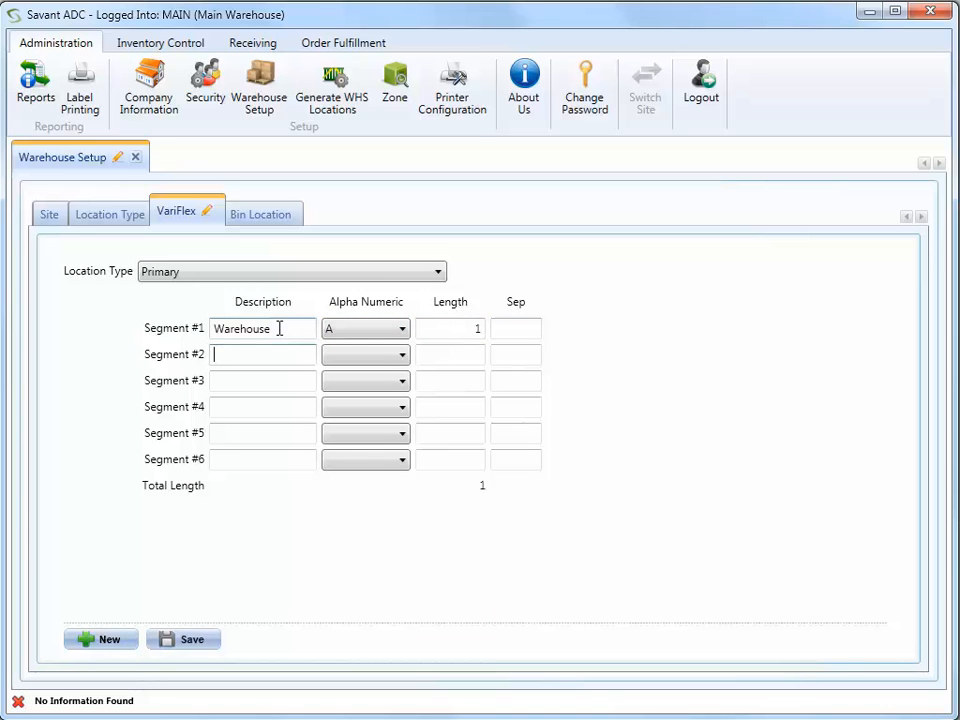
# Define segment 2 of the Primary location type as Aisle with Alpha Numeric N and length 2
pyautogui.write('Aisle')
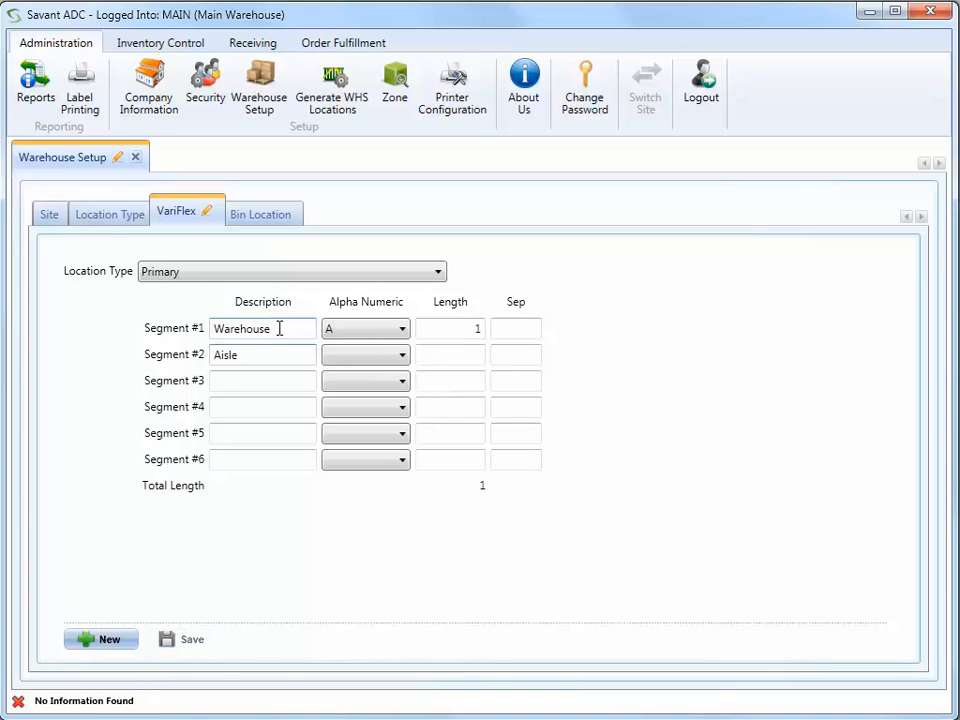
pyautogui.press('Tab')
pyautogui.press('Down')
pyautogui.press('Down')
pyautogui.press('Tab')
pyautogui.write('2')
pyautogui.press('Tab')
pyautogui.press('Tab')
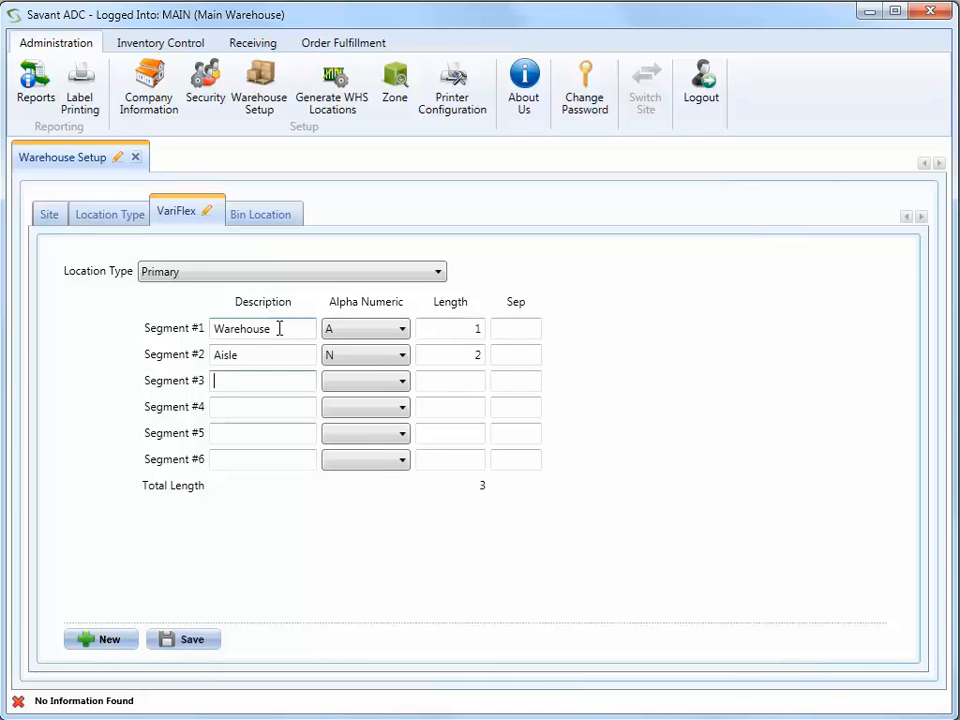
# Define segment 3 of the Primary location type as Rack with Alpha Numeric N and length 2
pyautogui.write('Rack')
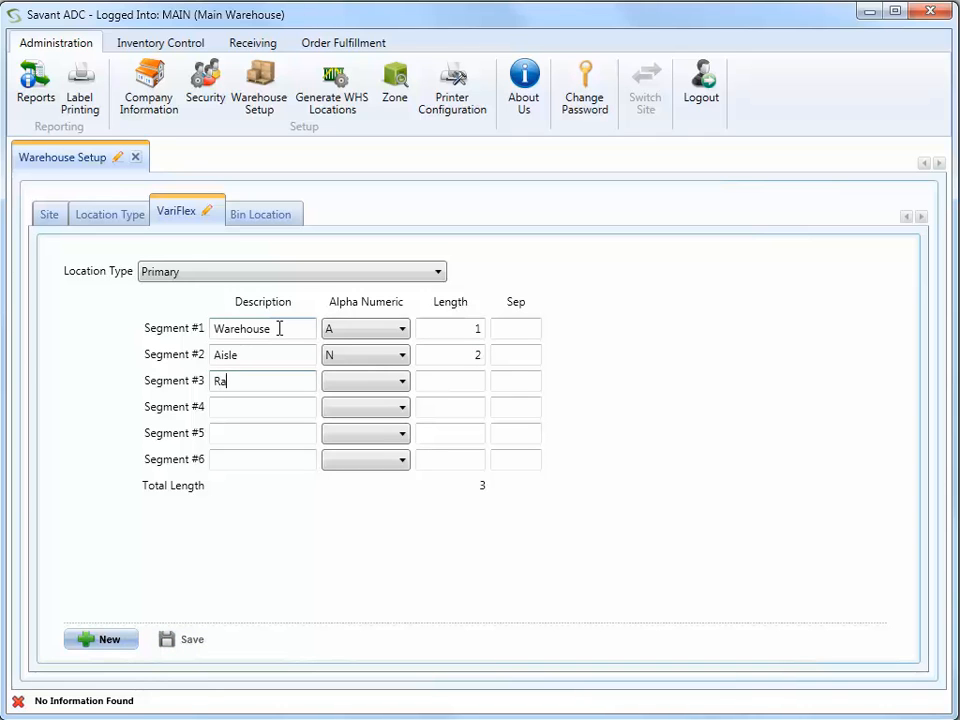
pyautogui.press('Tab')
pyautogui.press('Down')
pyautogui.press('Down')
pyautogui.press('Tab')
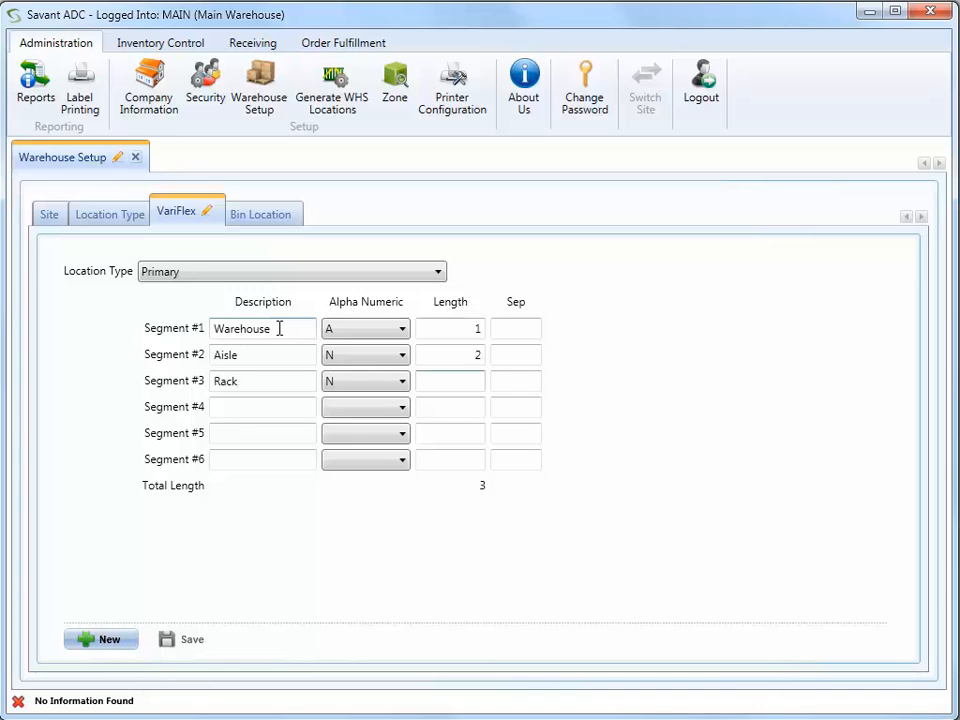
pyautogui.write('2')
pyautogui.press('Tab')
pyautogui.press('Tab')
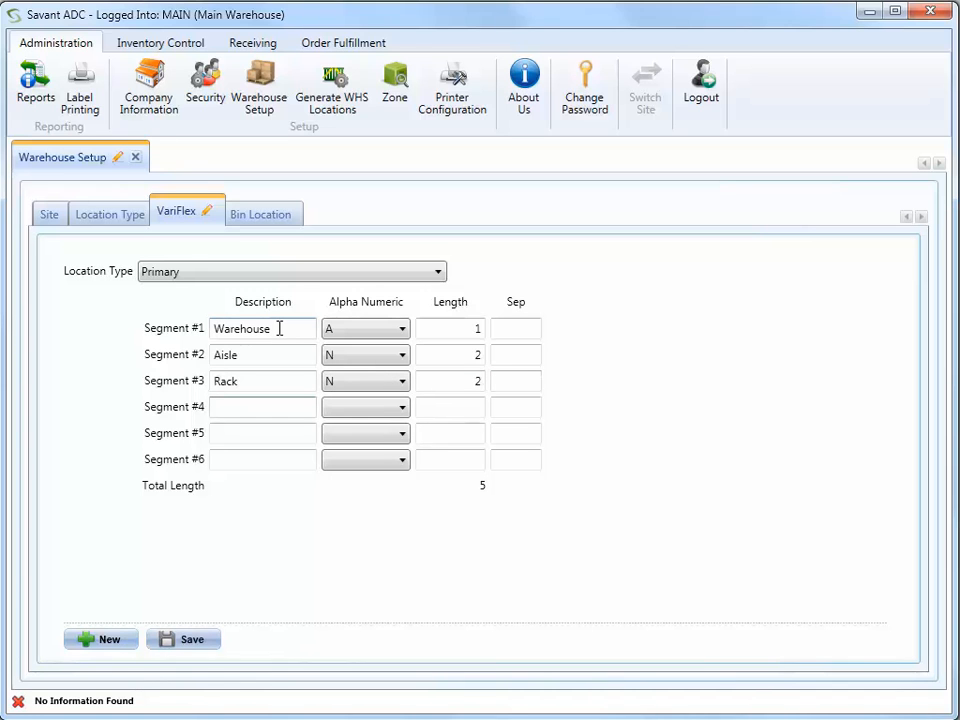
# Define segment 4 as Shelf with Alpha Numeric N and length 2, and save the Primary VariFlex layout
pyautogui.write('Shel')
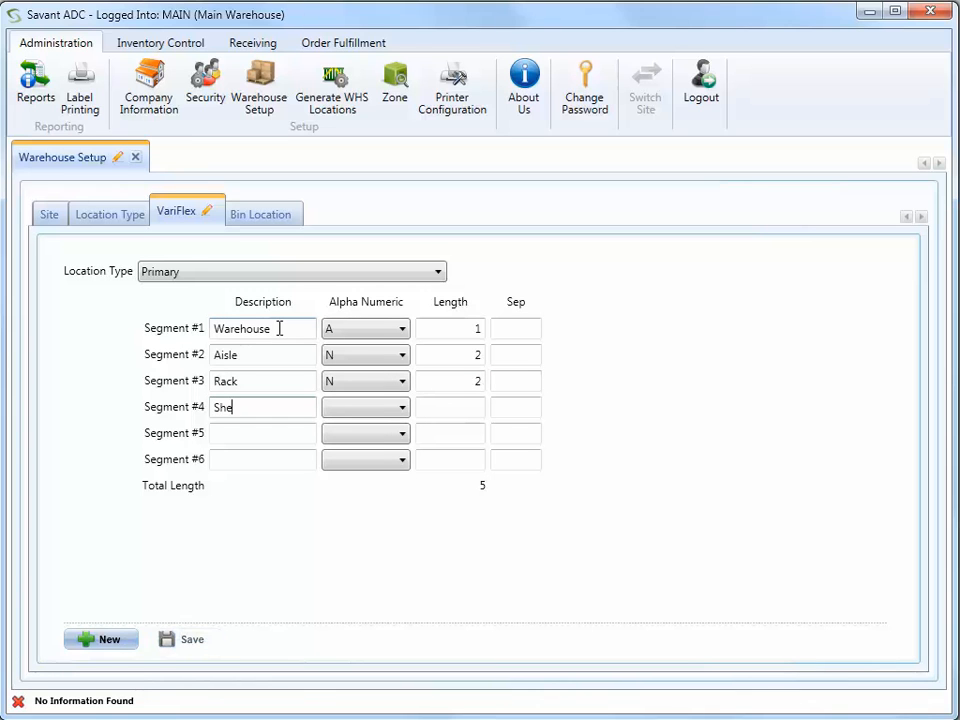
pyautogui.write('f')
pyautogui.press('Tab')
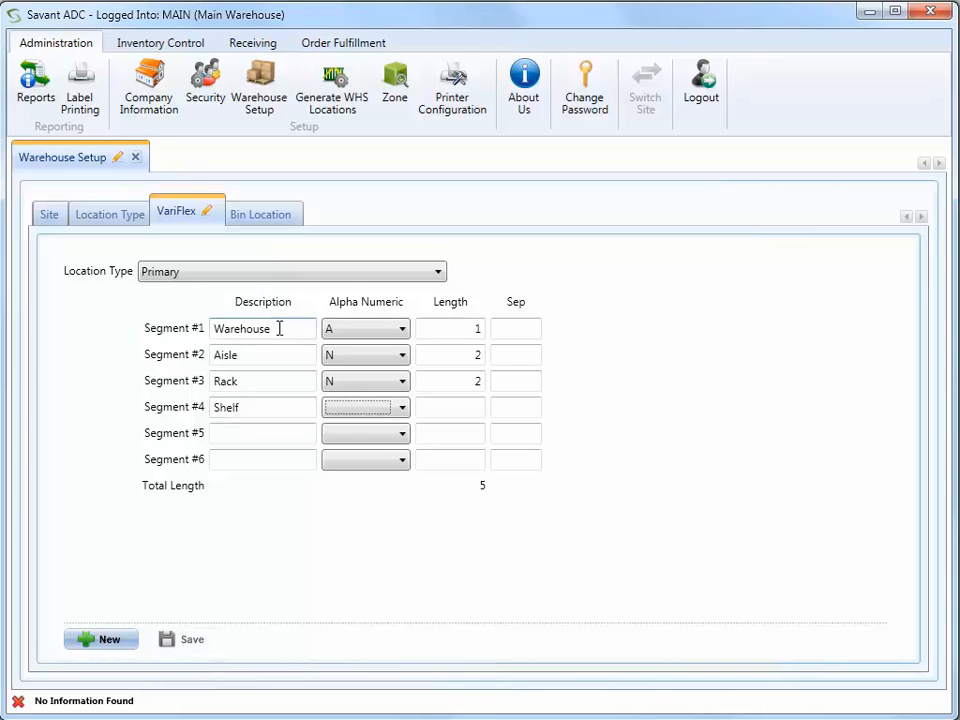
pyautogui.press('a')
pyautogui.press('n')
pyautogui.press('Tab')
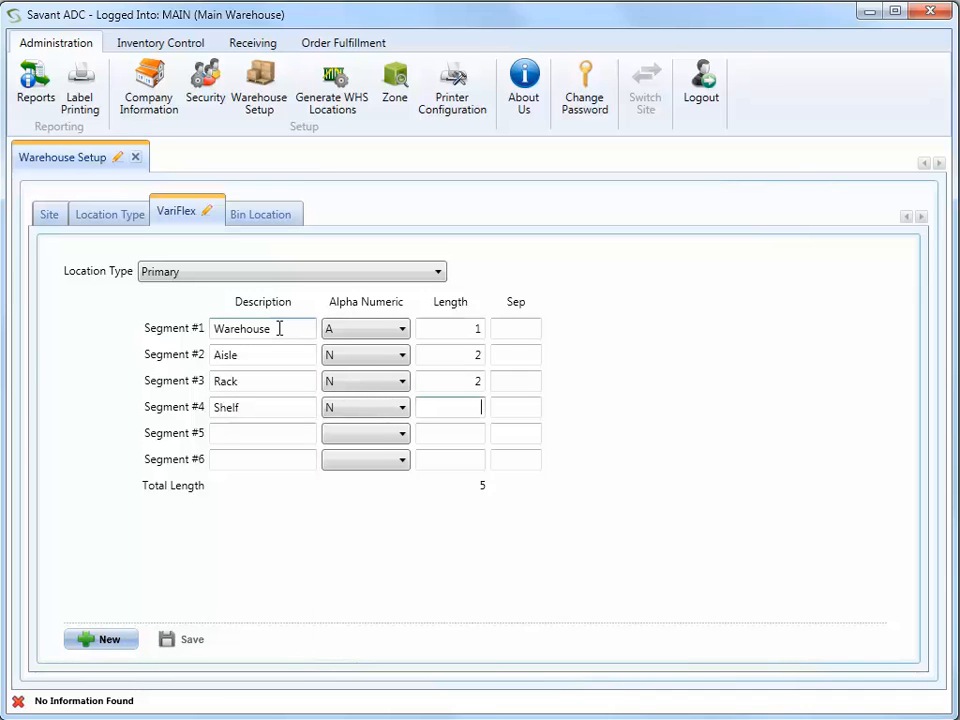
pyautogui.write('2')
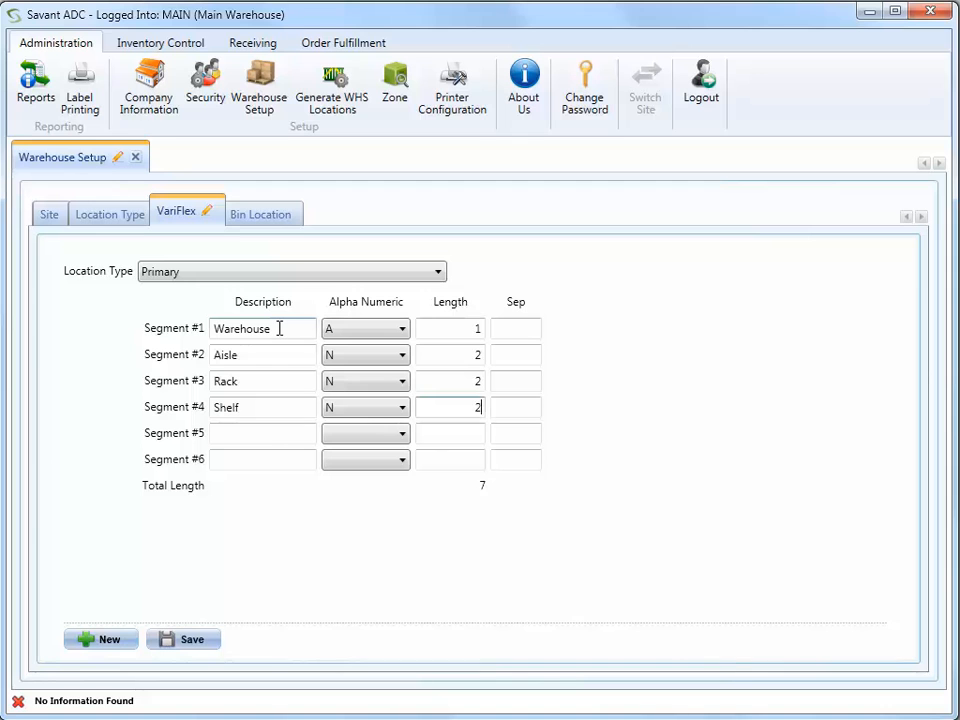
pyautogui.click(202, 642)
# Switch the VariFlex location type to Secondary and save the same four-segment layout for it
pyautogui.click(425, 274)
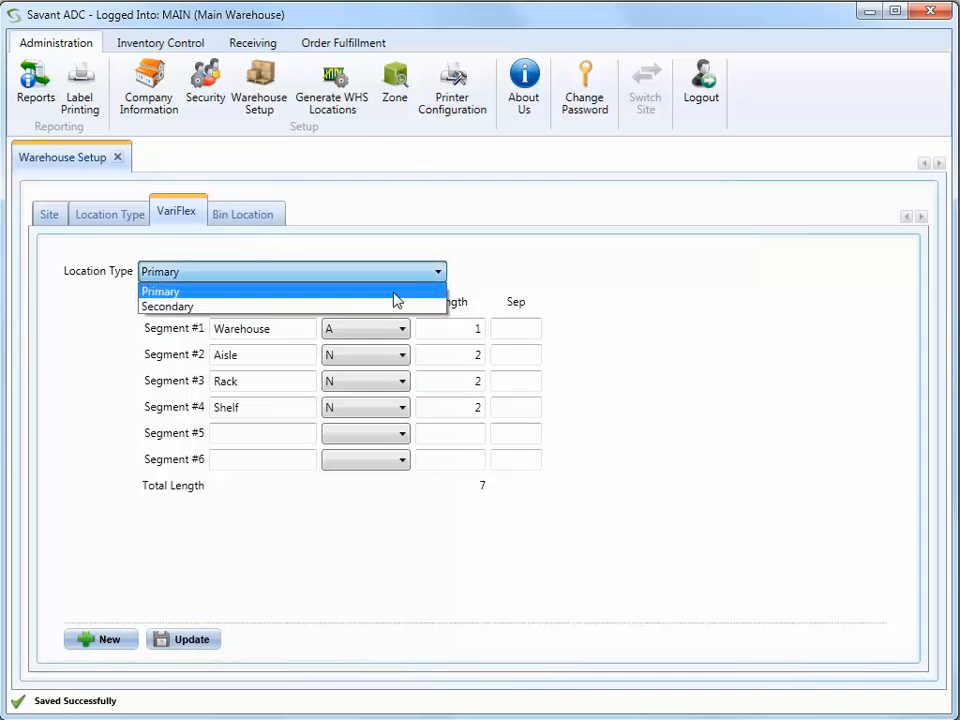
pyautogui.click(373, 308)
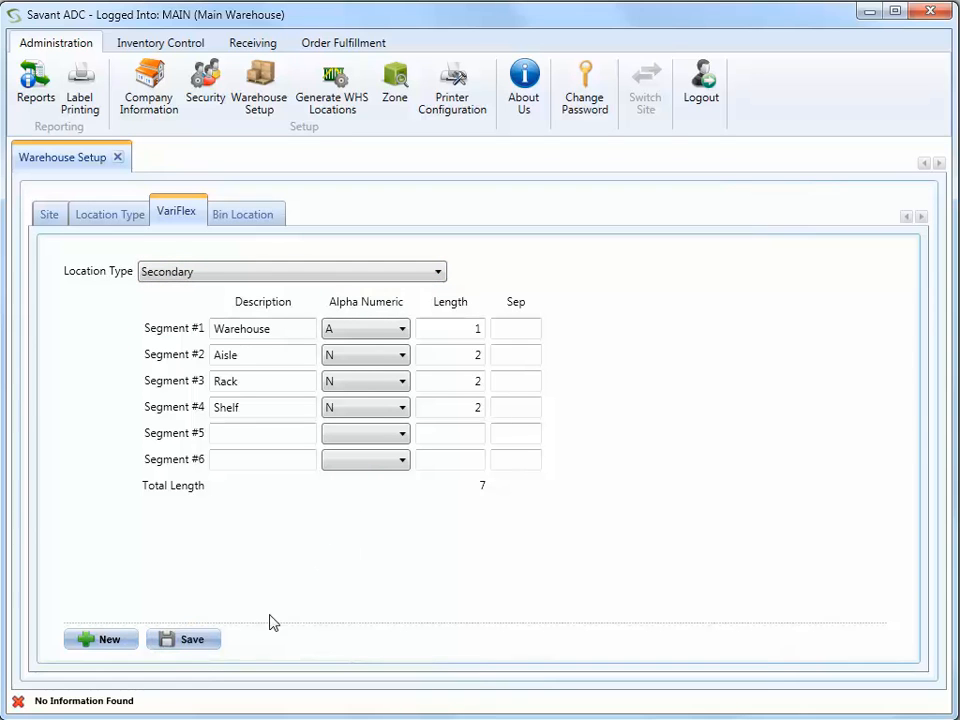
pyautogui.click(199, 638)
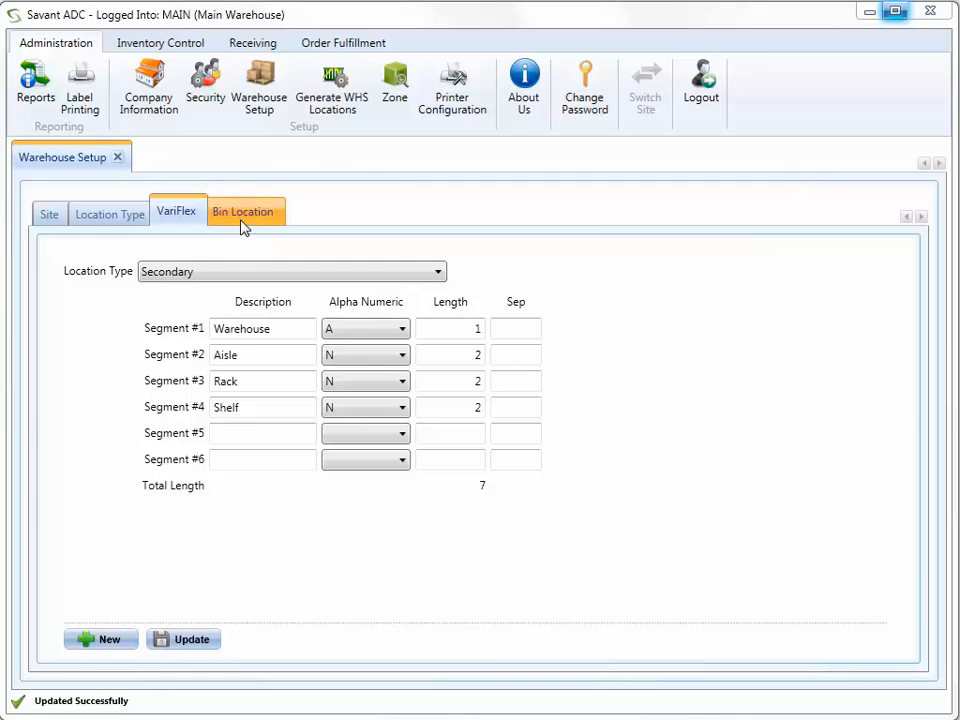
# Look up the Dock bin location, enable Shipping Location for it and update the record
pyautogui.click(242, 220)
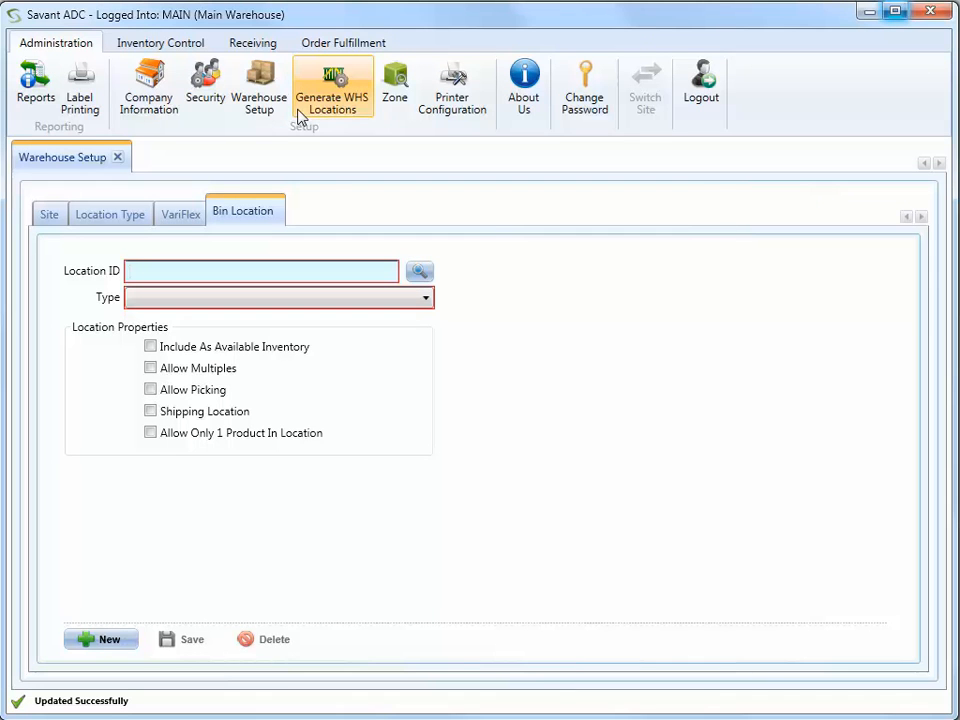
pyautogui.click(420, 272)
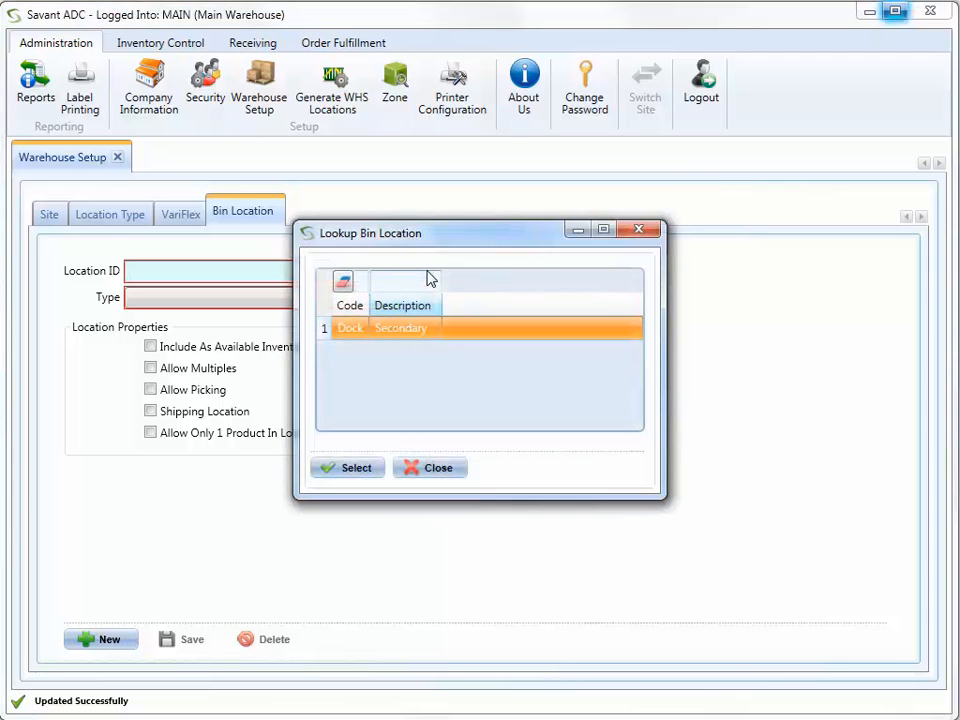
pyautogui.click(359, 473)
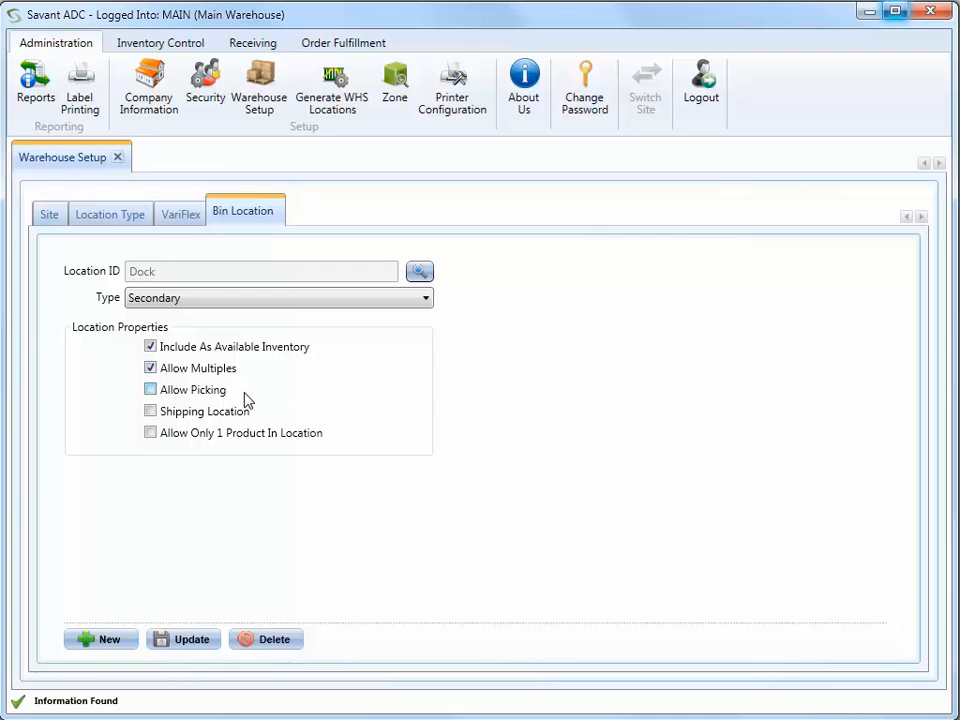
pyautogui.click(151, 412)
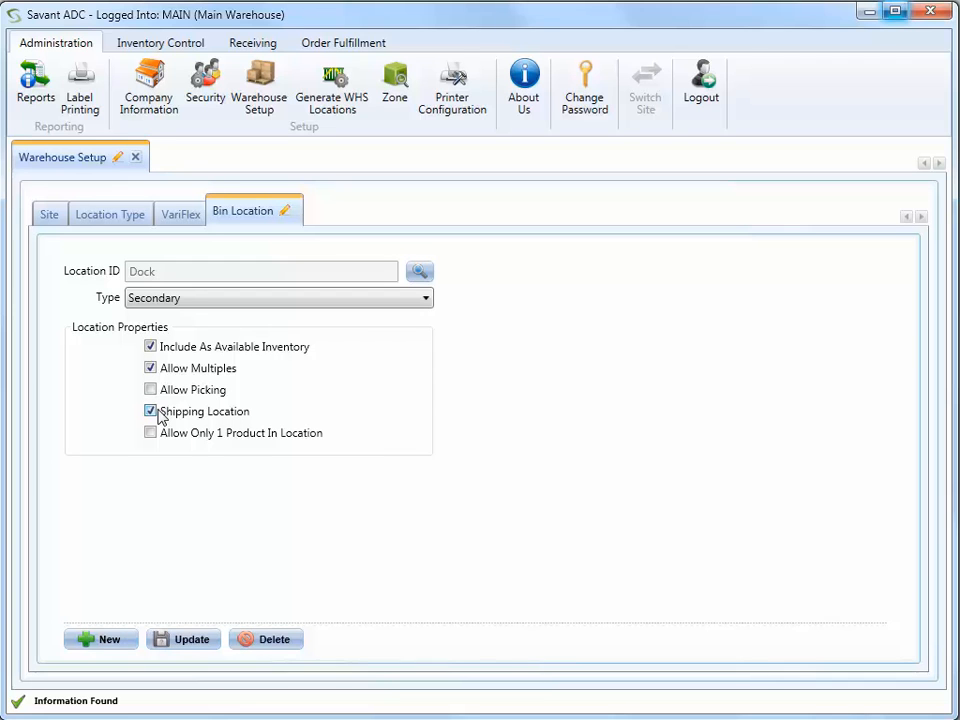
pyautogui.click(208, 641)
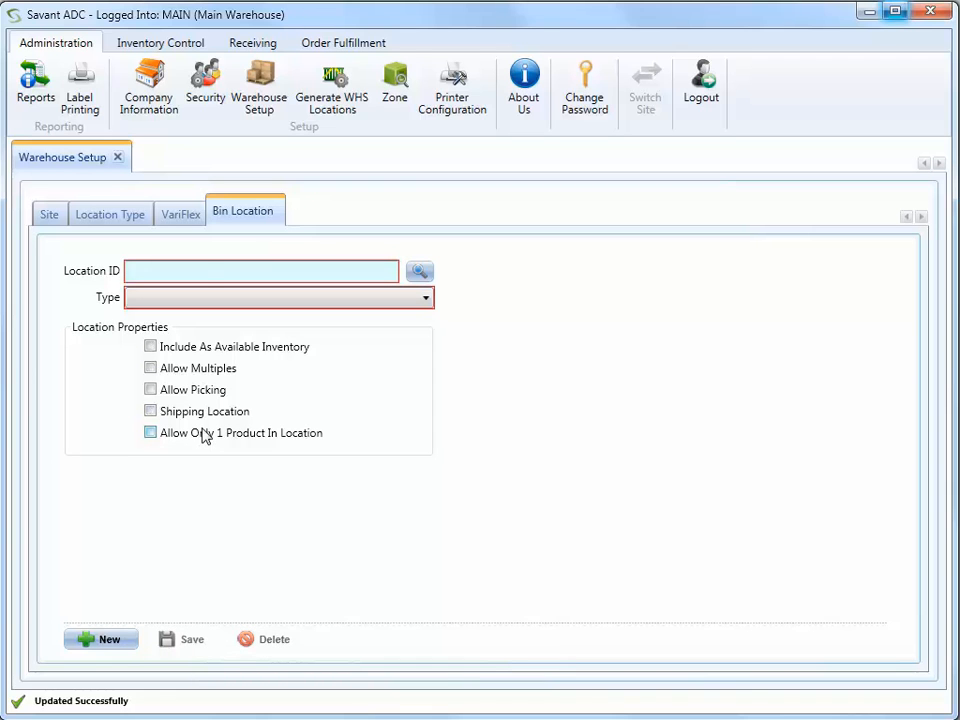
# Create and save bin location MREC01 of type Secondary with Include As Available Inventory and Allow Multiples enabled
pyautogui.click(204, 272)
pyautogui.write('MREC01')
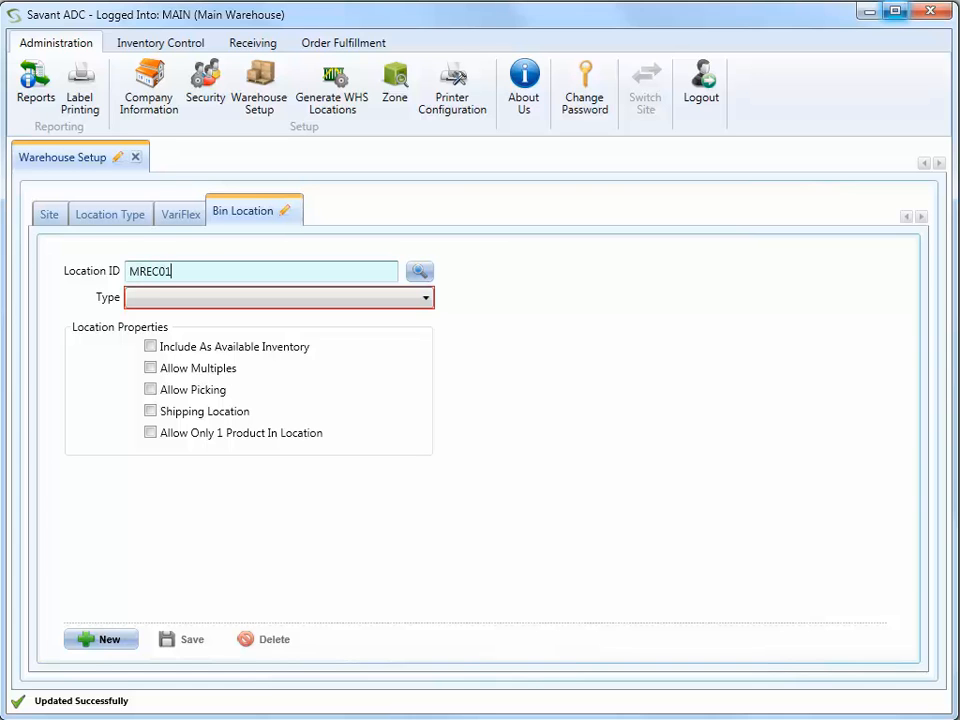
pyautogui.click(420, 271)
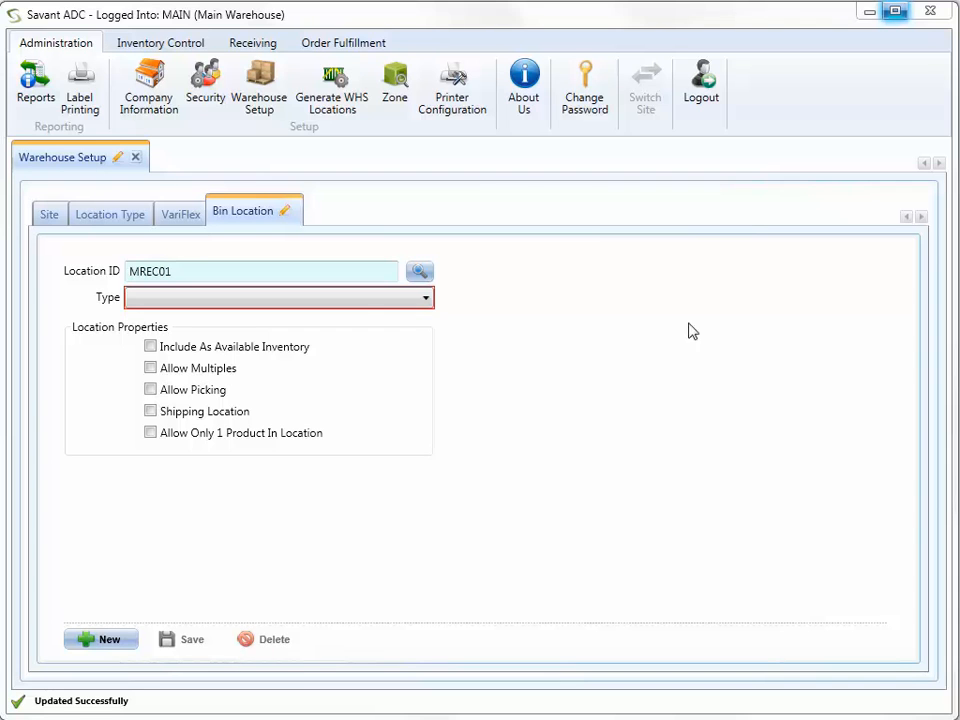
pyautogui.click(360, 306)
pyautogui.click(349, 336)
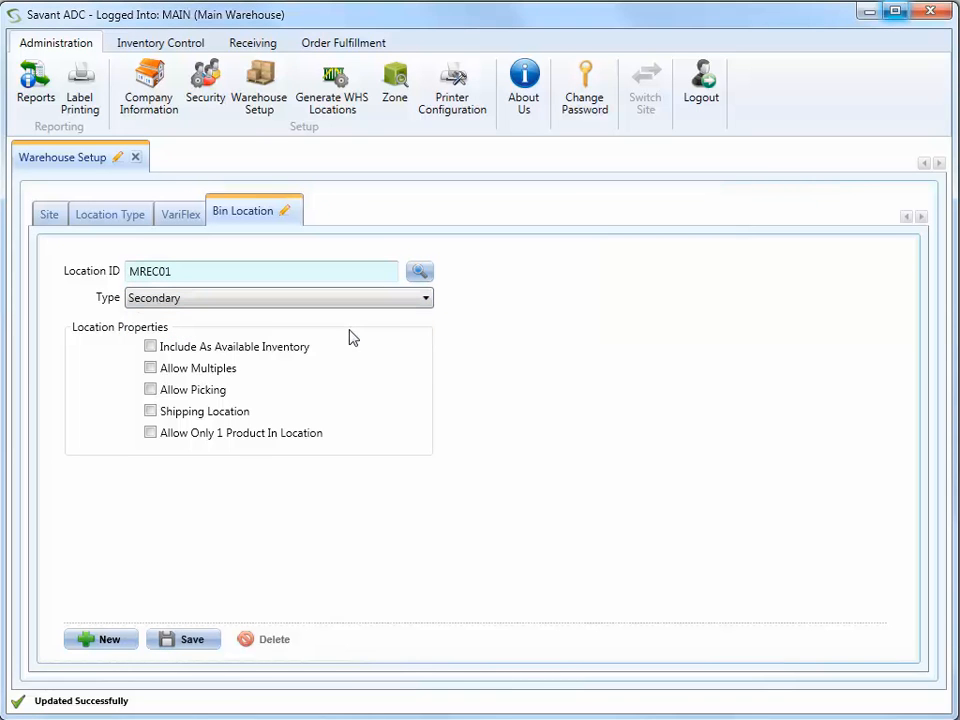
pyautogui.click(150, 349)
pyautogui.click(150, 369)
pyautogui.click(150, 391)
pyautogui.click(151, 390)
pyautogui.click(191, 643)
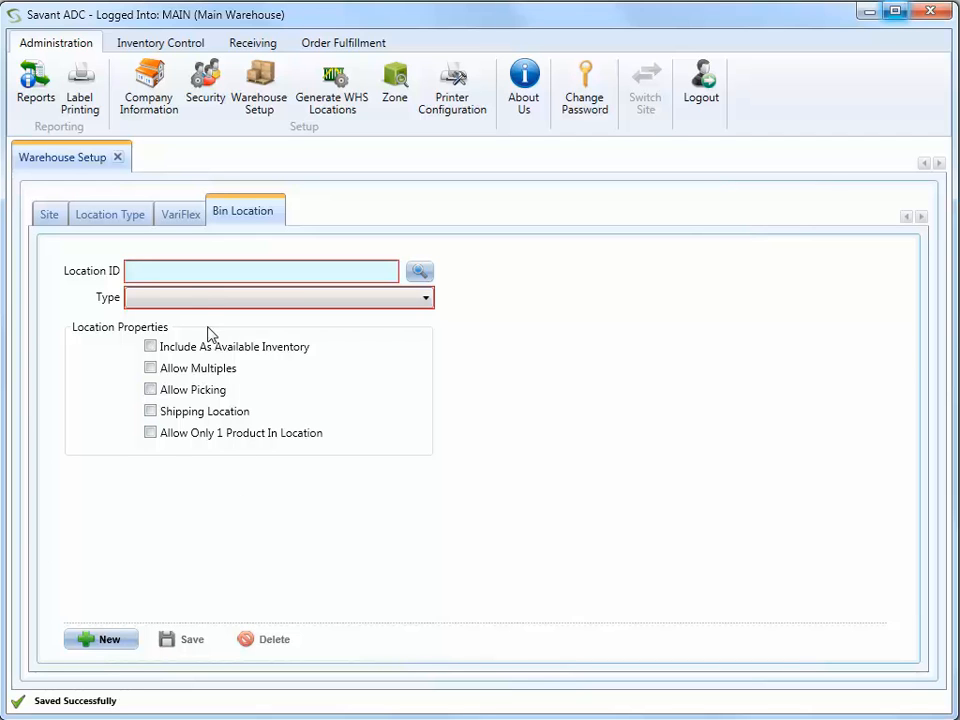
# Create and save bin location MHOLD01 of type Secondary with only Allow Multiples enabled
pyautogui.click(200, 273)
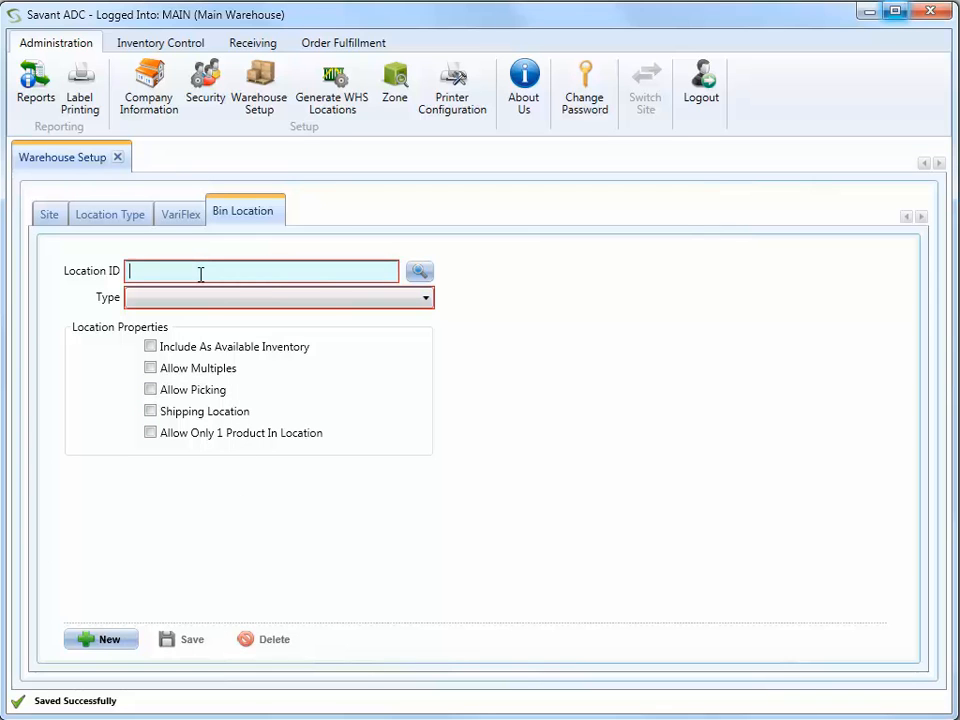
pyautogui.write('MHOLD01')
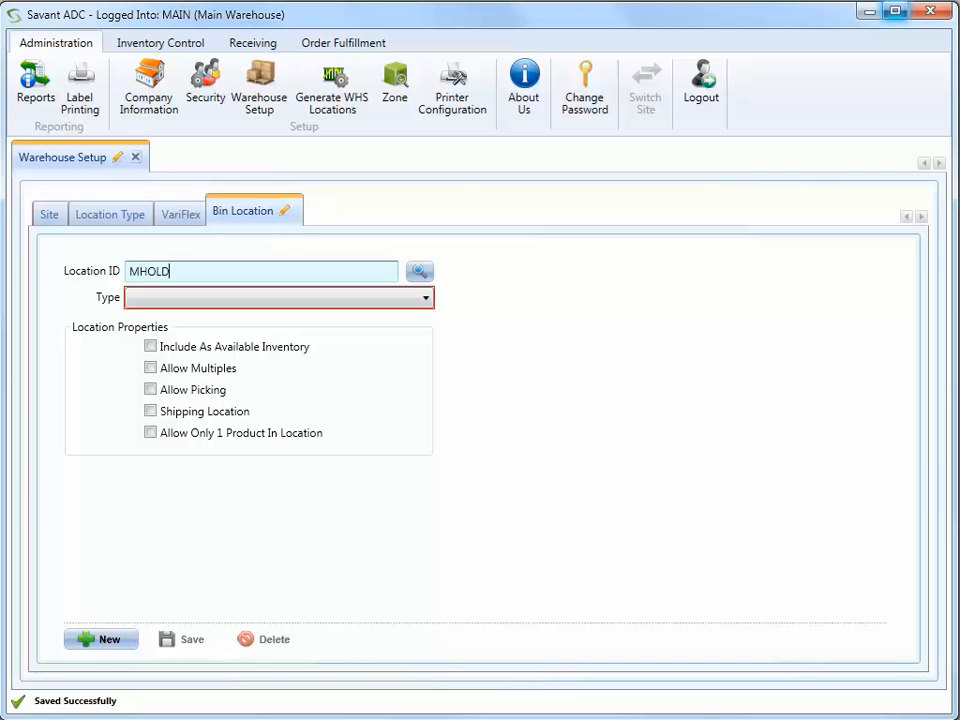
pyautogui.click(310, 299)
pyautogui.click(278, 333)
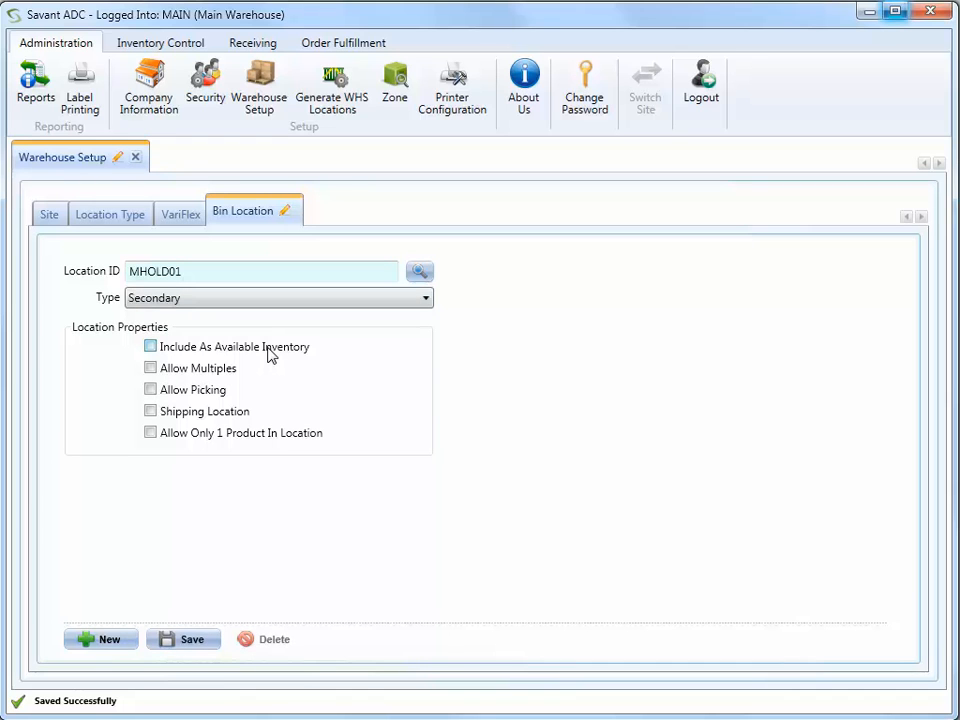
pyautogui.click(150, 369)
pyautogui.click(193, 641)
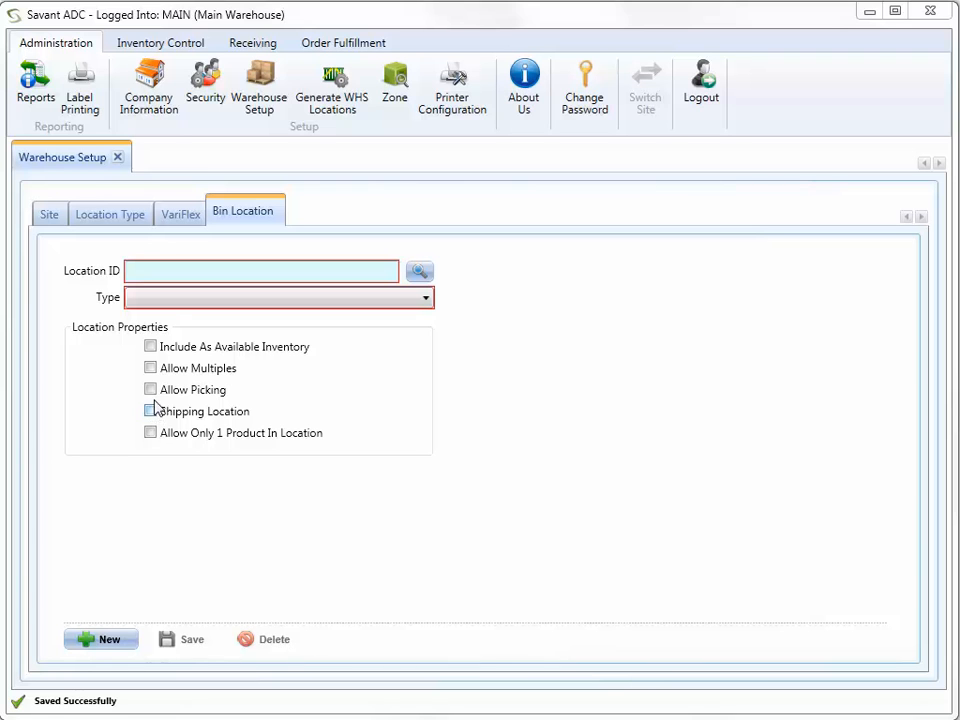
pyautogui.click(151, 368)
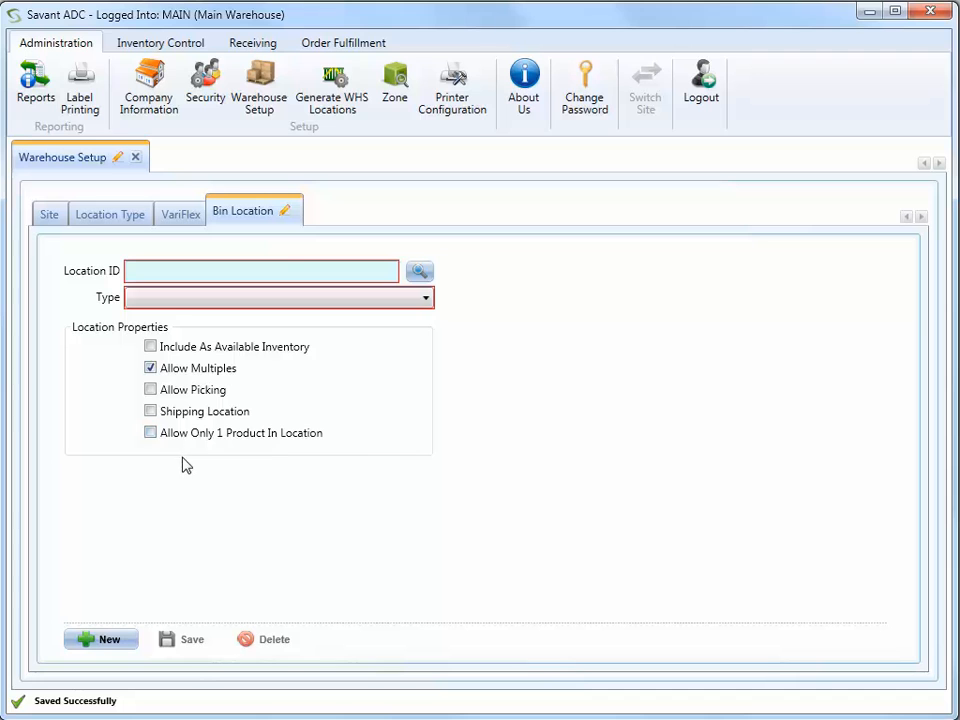
pyautogui.click(150, 434)
pyautogui.click(150, 368)
# Close Warehouse Setup and start generating warehouse locations of type Primary with Include As Available Inventory and Allow Picking enabled
pyautogui.click(135, 158)
pyautogui.click(342, 100)
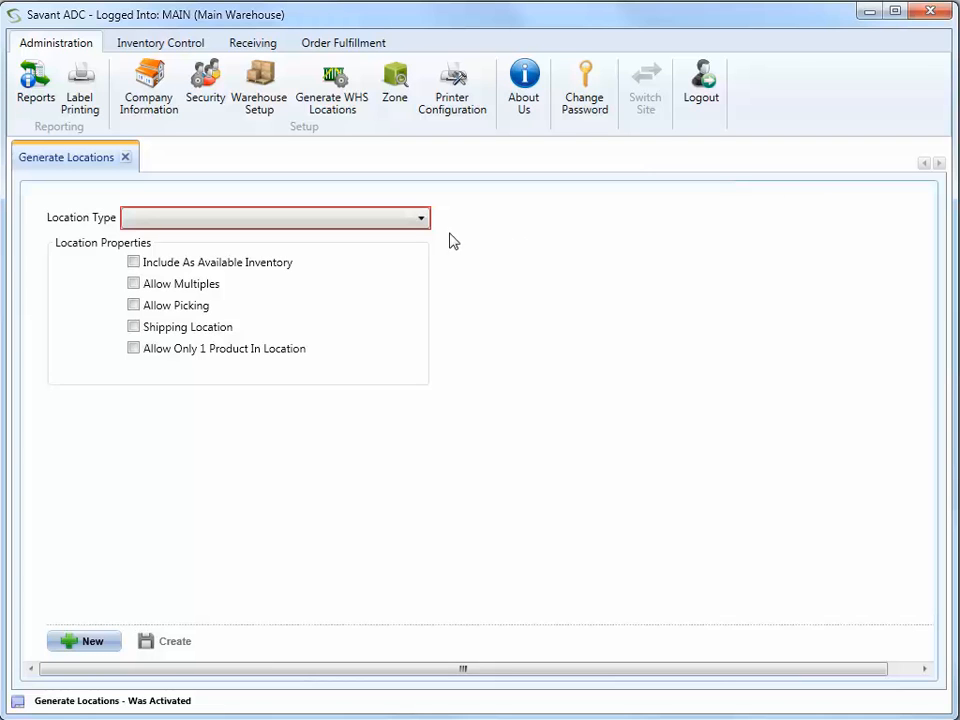
pyautogui.click(415, 227)
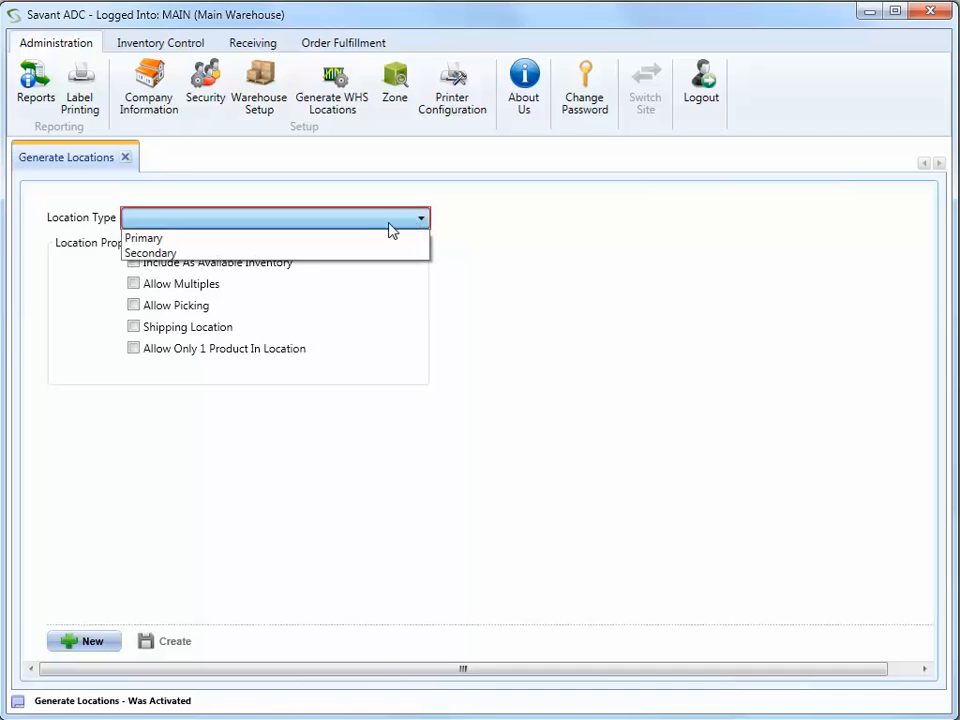
pyautogui.click(313, 241)
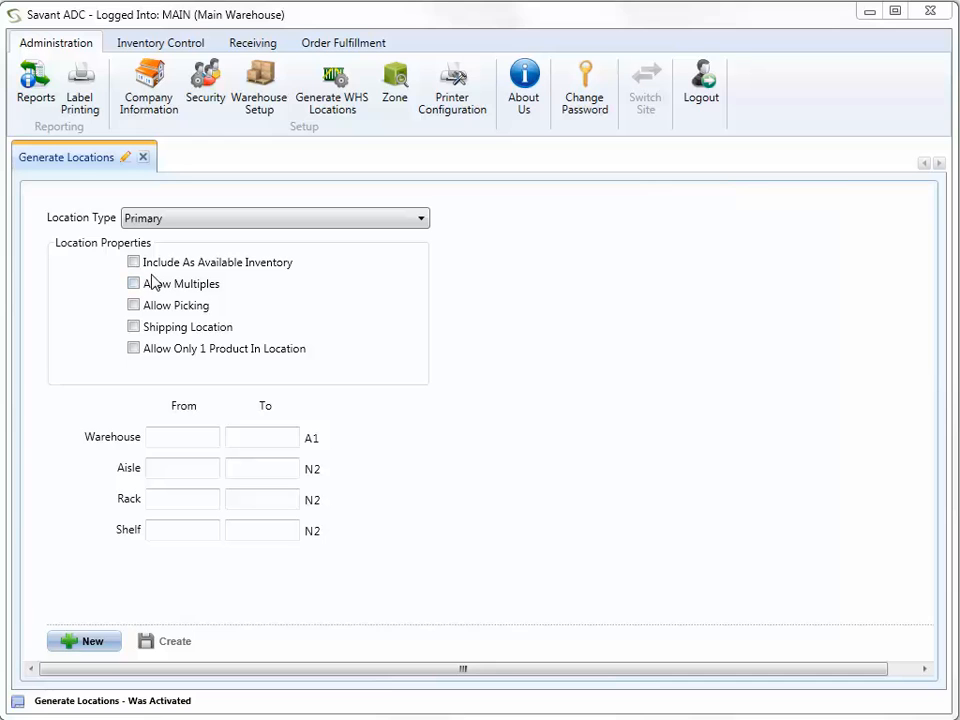
pyautogui.click(136, 261)
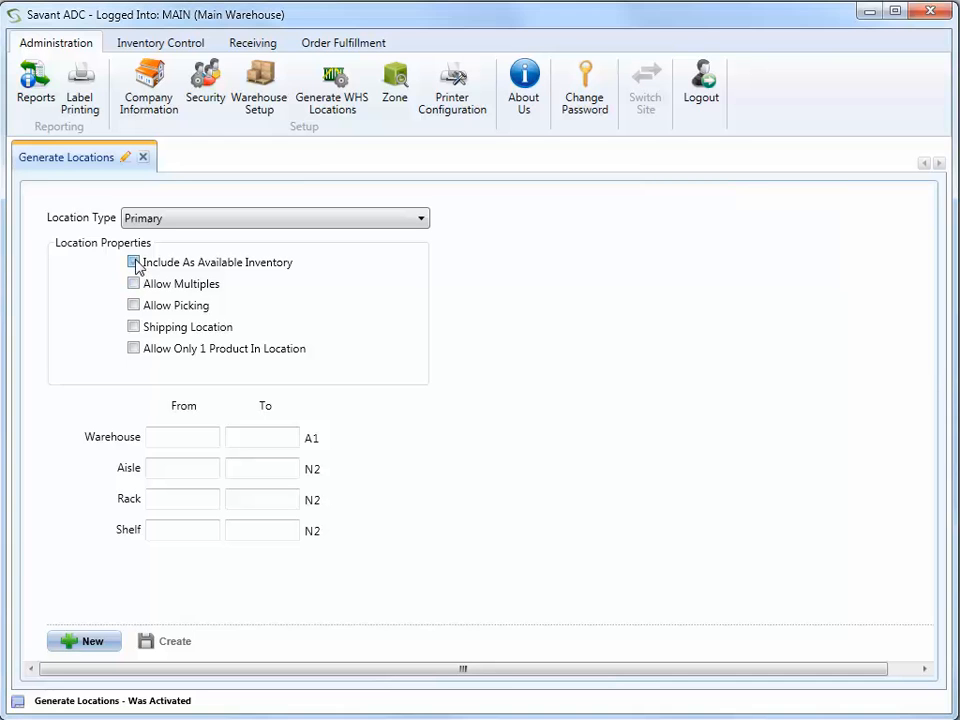
pyautogui.click(136, 309)
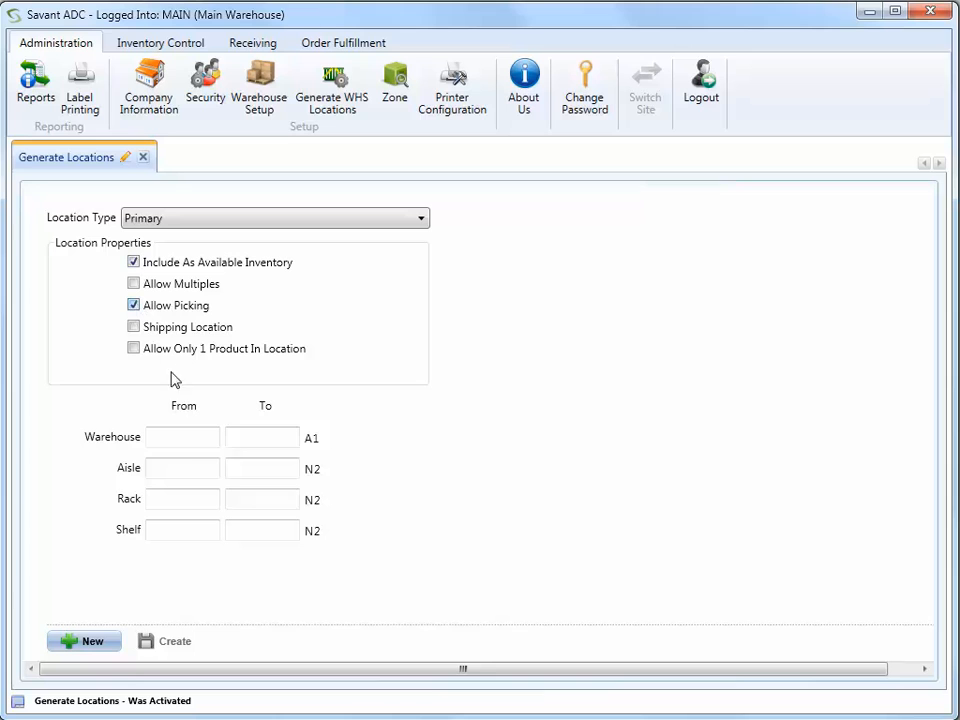
# Set the location range to warehouse M through M and aisle 01 through 01
pyautogui.click(186, 440)
pyautogui.write('M')
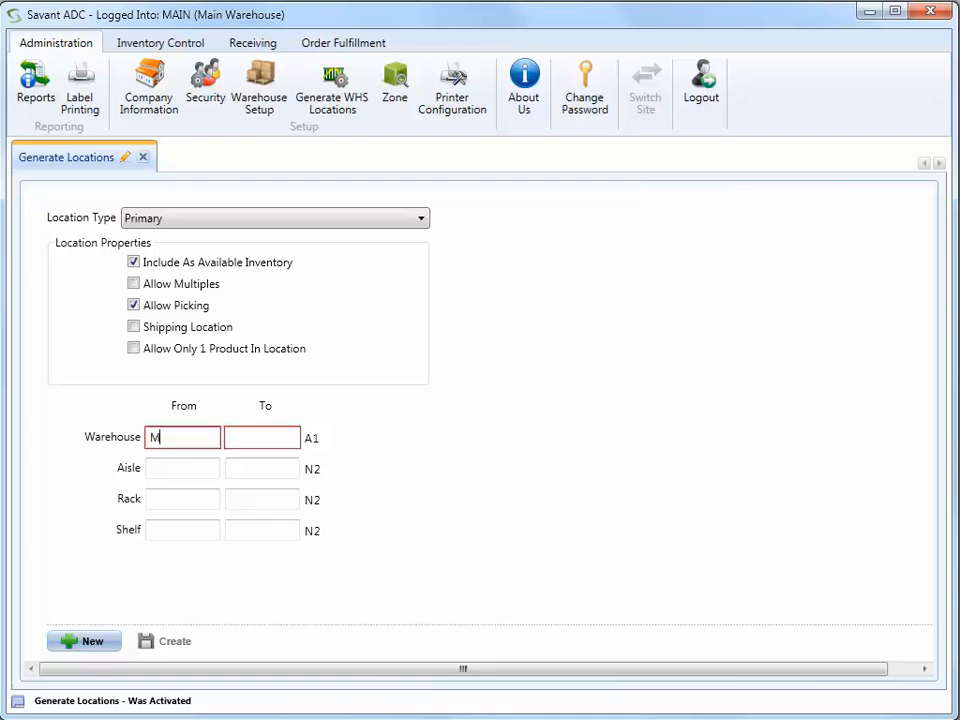
pyautogui.press('Tab')
pyautogui.write('M')
pyautogui.press('Tab')
pyautogui.write('01')
pyautogui.press('Tab')
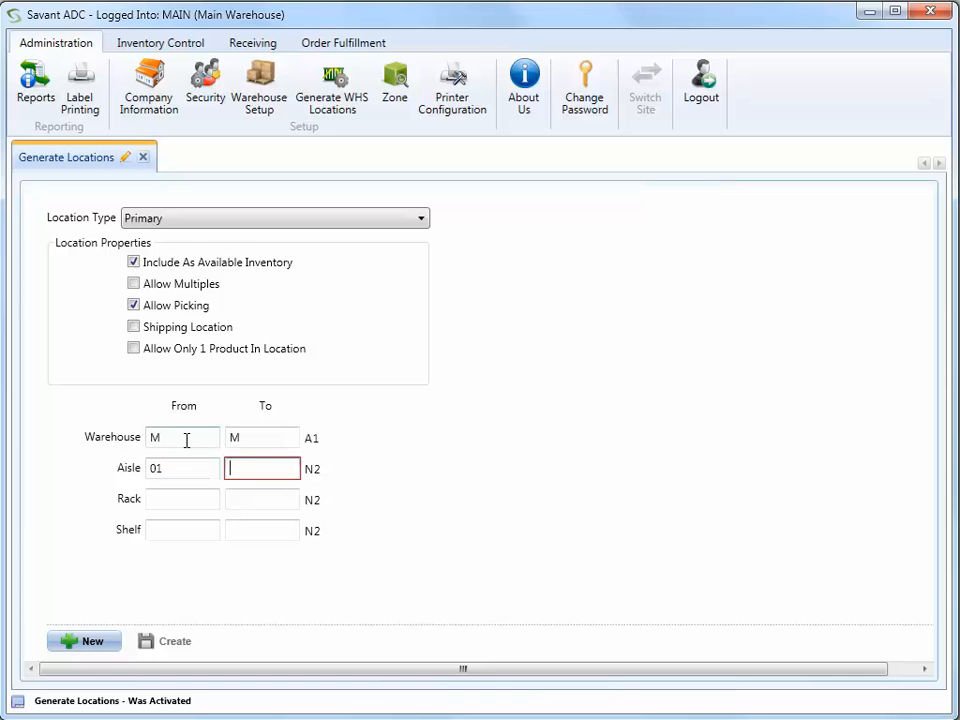
pyautogui.write('01')
# Set the rack range to 01 through 02 and the shelf range to 01 through 04, and create the locations
pyautogui.press('Tab')
pyautogui.write('01')
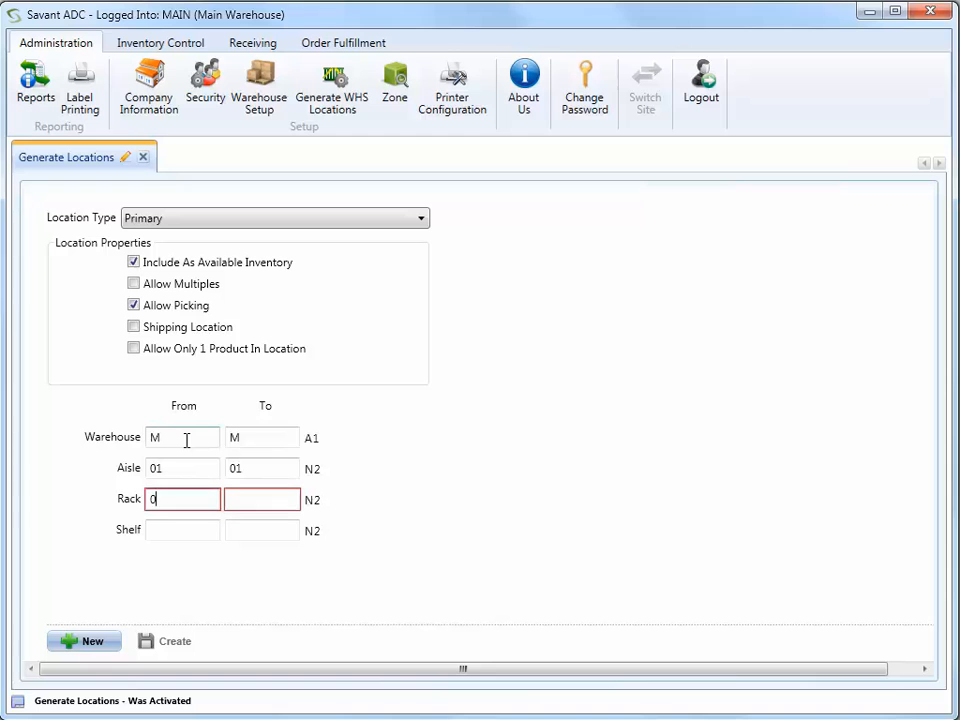
pyautogui.press('Tab')
pyautogui.write('02')
pyautogui.press('Tab')
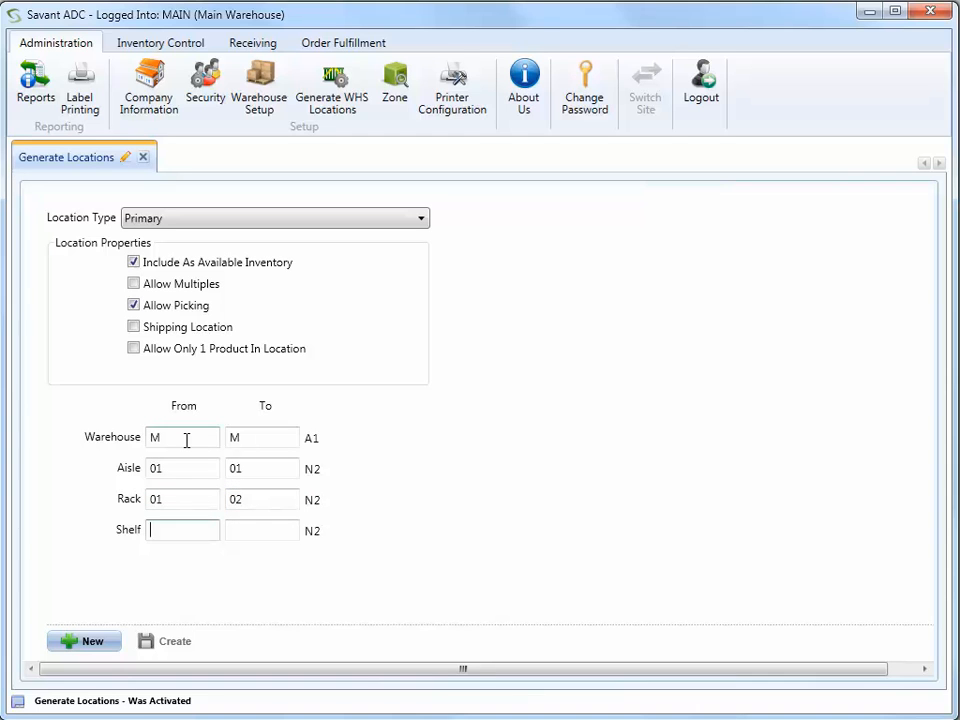
pyautogui.write('01')
pyautogui.press('Tab')
pyautogui.write('04')
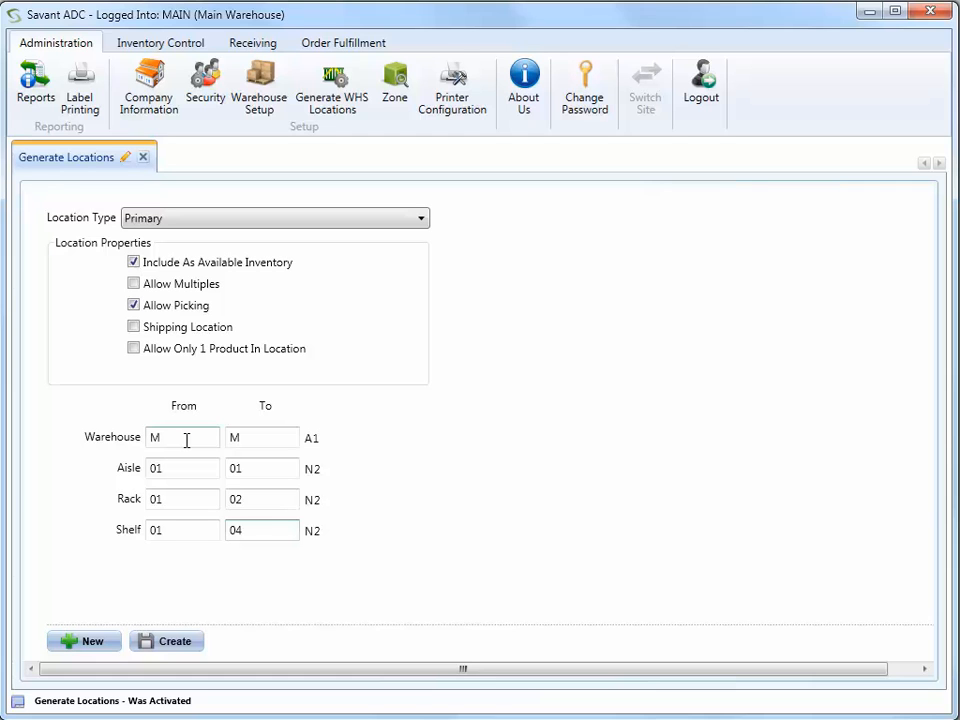
pyautogui.click(176, 642)
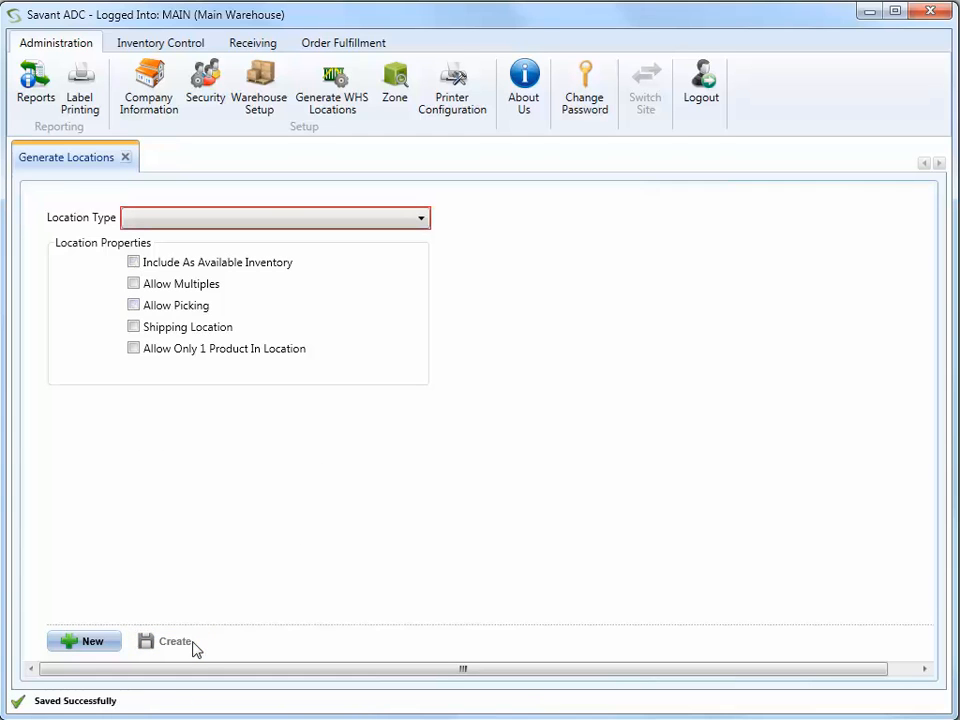
# Start another Primary location batch with Include As Available Inventory, Allow Multiples and Allow Picking enabled
pyautogui.click(421, 218)
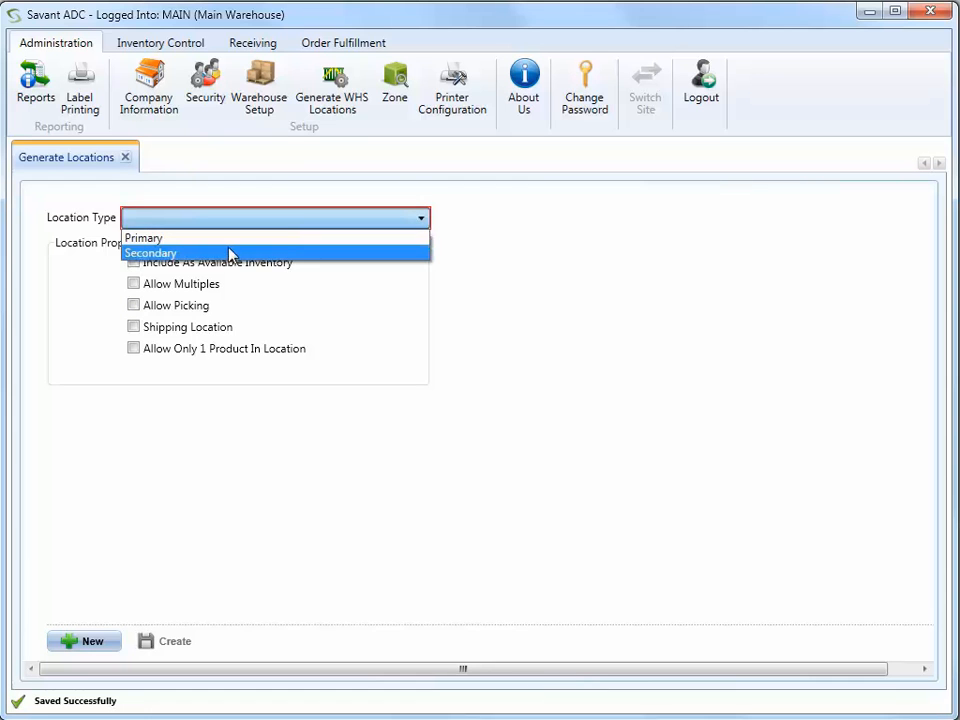
pyautogui.click(224, 241)
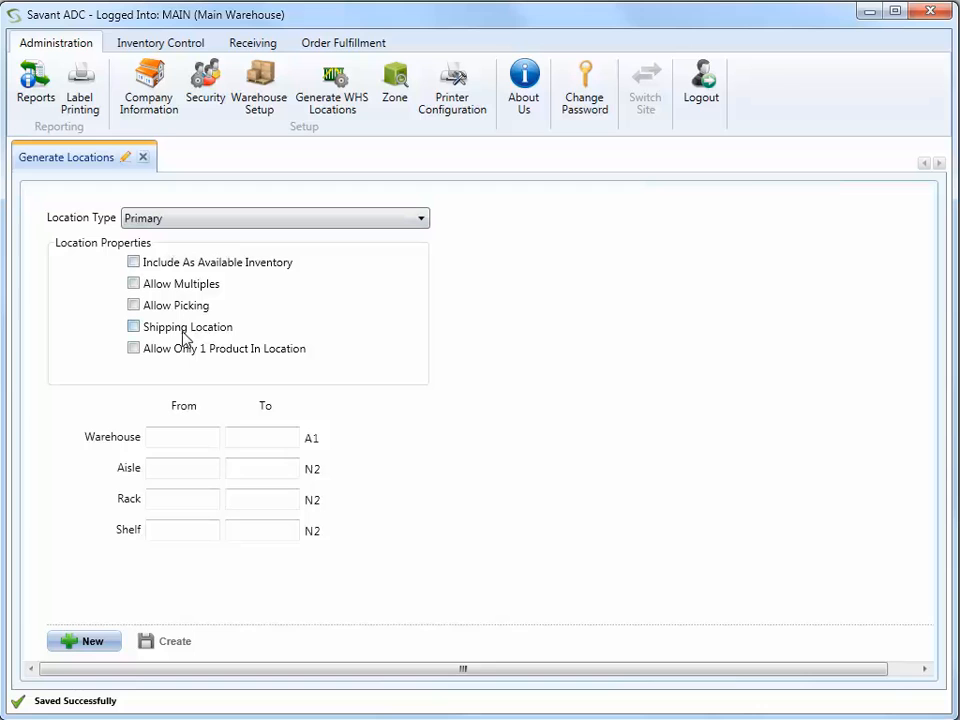
pyautogui.click(134, 263)
pyautogui.click(136, 307)
pyautogui.click(134, 285)
# Limit this Primary batch to warehouse M through M and aisle 01 through 01
pyautogui.click(180, 433)
pyautogui.write('M')
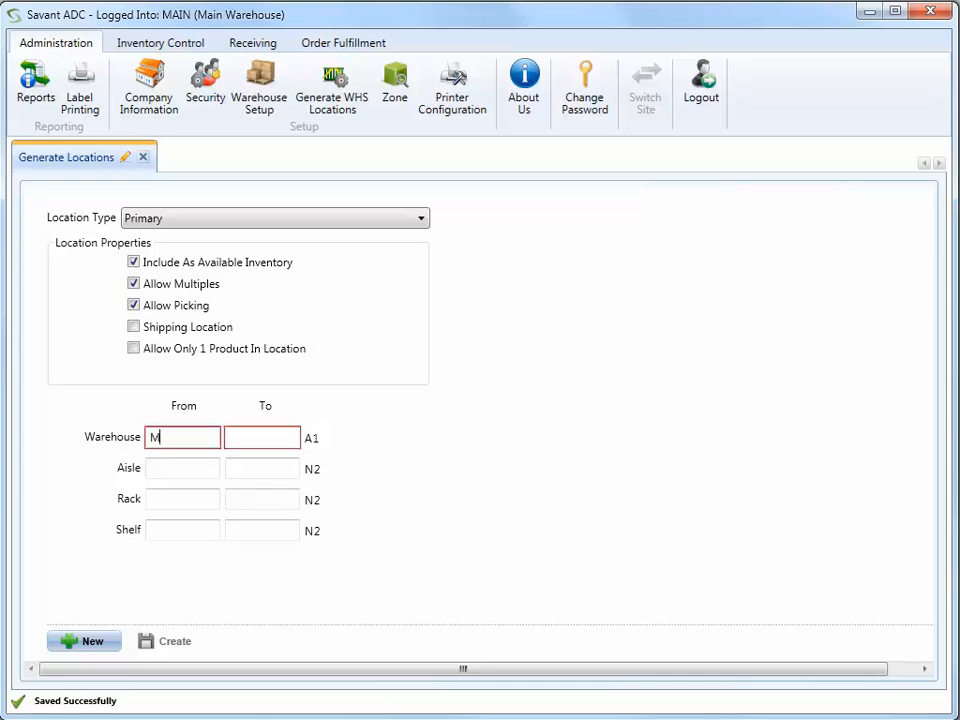
pyautogui.press('Tab')
pyautogui.write('M')
pyautogui.press('Tab')
pyautogui.write('01')
pyautogui.press('Tab')
pyautogui.write('01')
# Set the rack range to 03 through 03 and shelves 01 through 04, and create the locations
pyautogui.press('Tab')
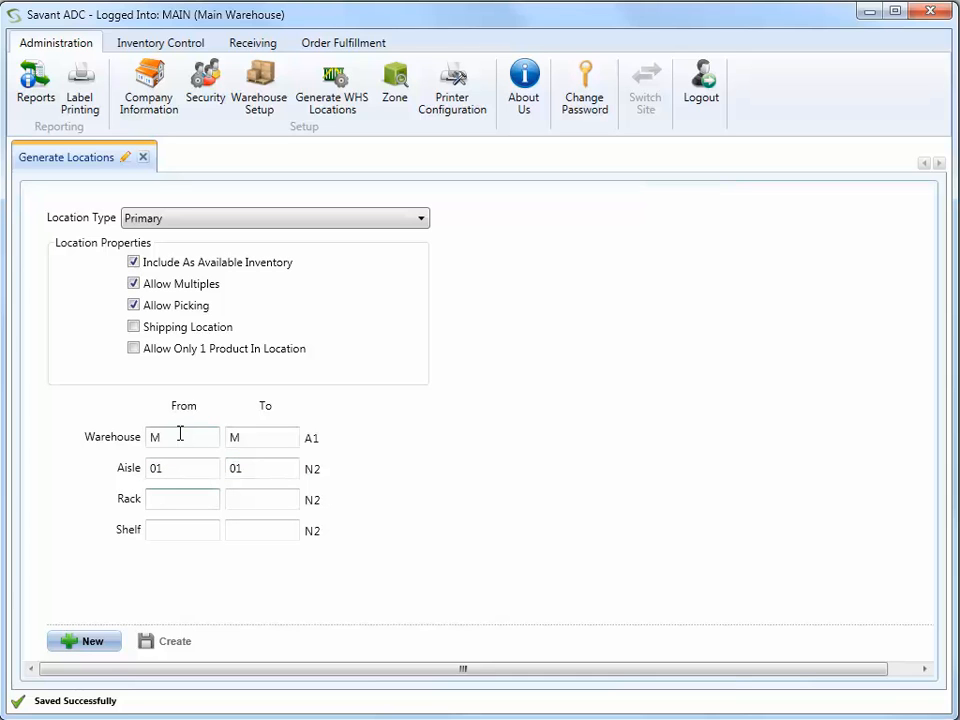
pyautogui.write('03')
pyautogui.press('Tab')
pyautogui.write('03')
pyautogui.press('Tab')
pyautogui.write('01')
pyautogui.press('Tab')
pyautogui.write('04')
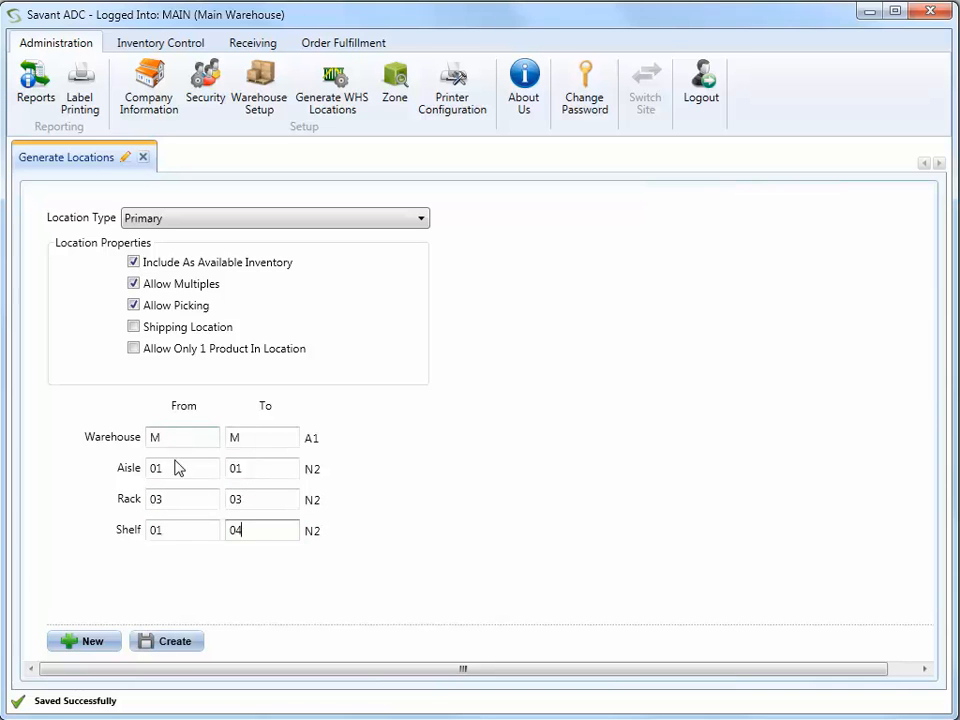
pyautogui.click(178, 643)
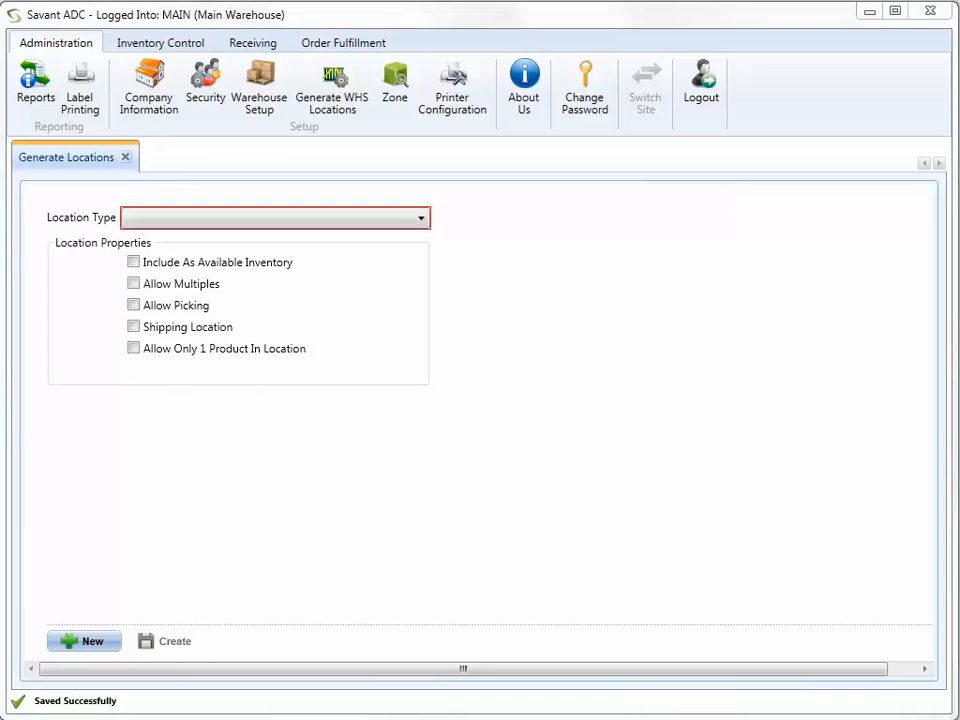
# Start a Secondary location batch with Include As Available Inventory and Allow Picking enabled
pyautogui.click(383, 217)
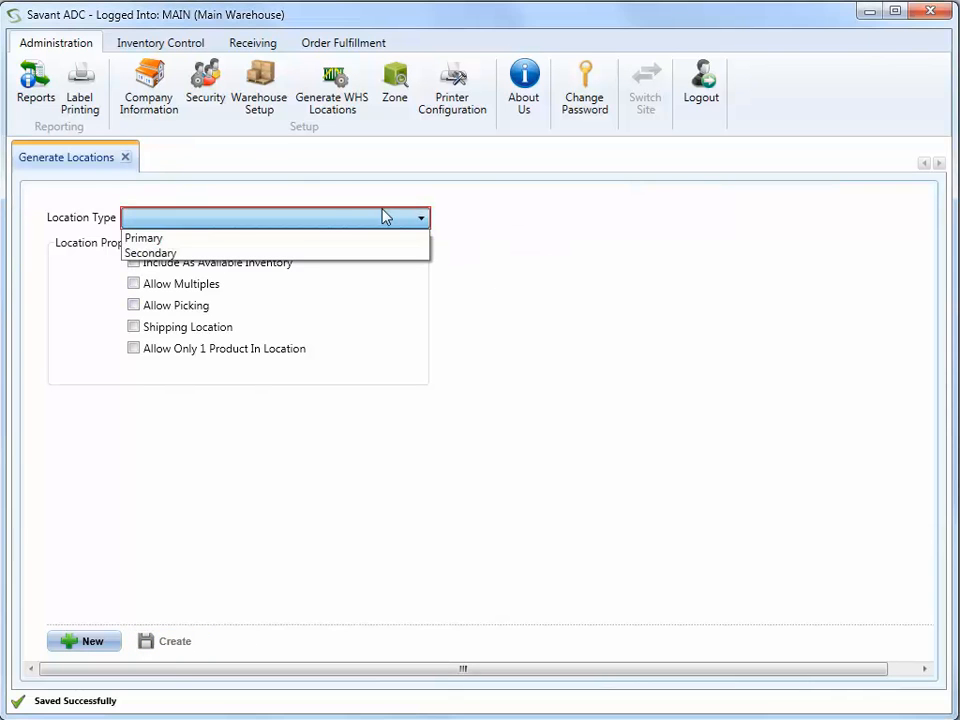
pyautogui.click(280, 254)
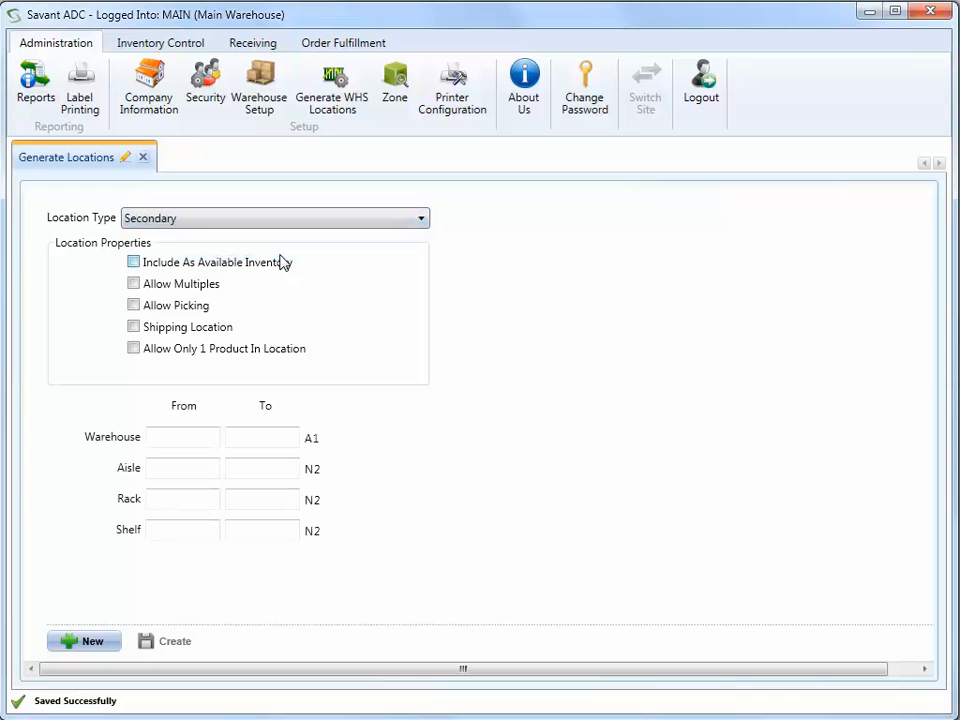
pyautogui.click(134, 306)
pyautogui.click(133, 262)
# Set the Secondary batch's range to warehouse M through M and aisle 02 through 02
pyautogui.click(206, 441)
pyautogui.write('M')
pyautogui.press('Tab')
pyautogui.write('M')
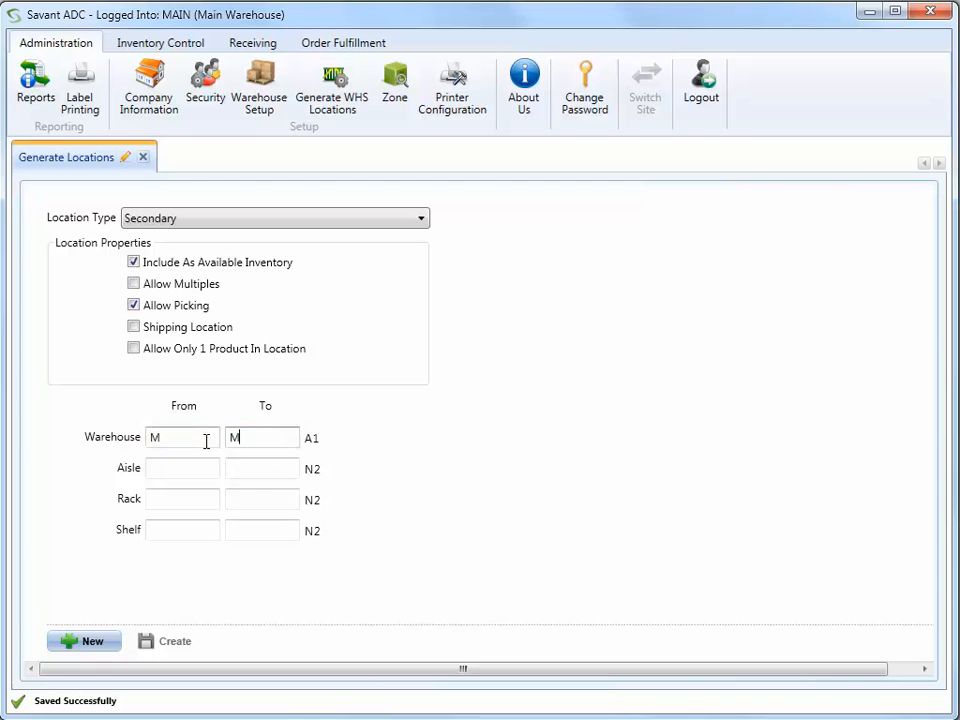
pyautogui.press('Tab')
pyautogui.write('02')
pyautogui.press('Tab')
pyautogui.write('02')
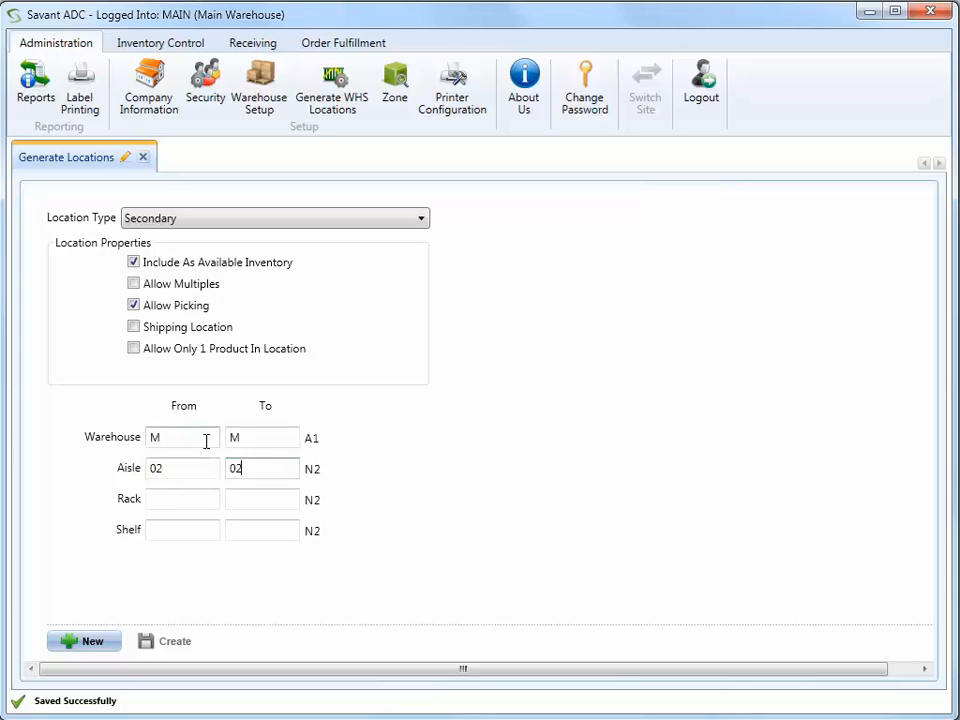
# Set the rack range to 01 through 01 and shelves 01 through 04, and create the Secondary locations
pyautogui.press('Tab')
pyautogui.write('01')
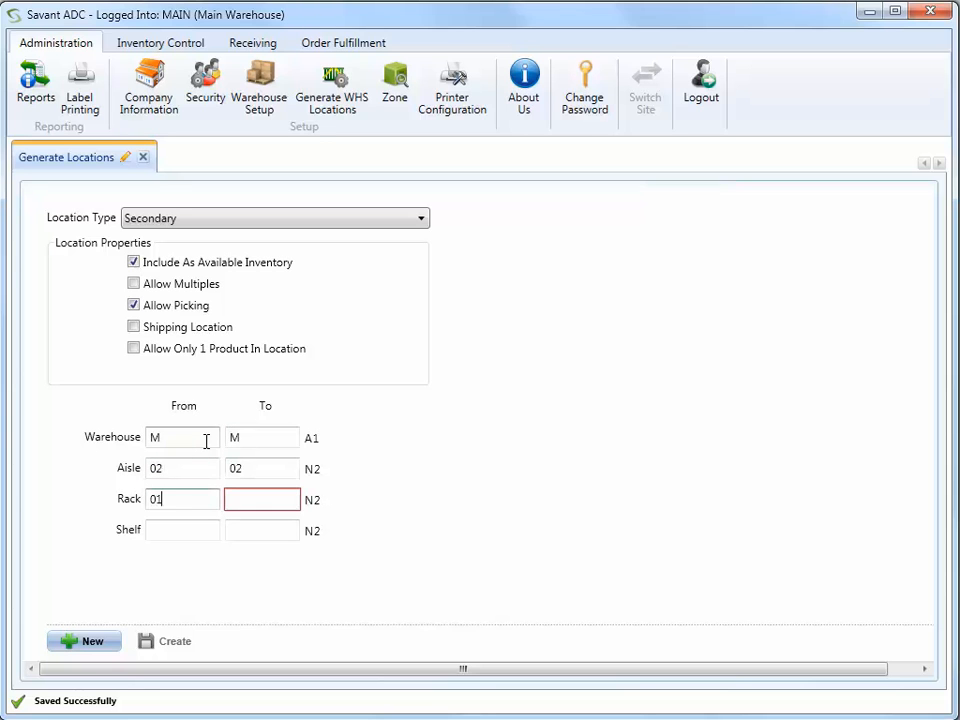
pyautogui.press('Tab')
pyautogui.write('01')
pyautogui.press('Tab')
pyautogui.write('01')
pyautogui.press('Tab')
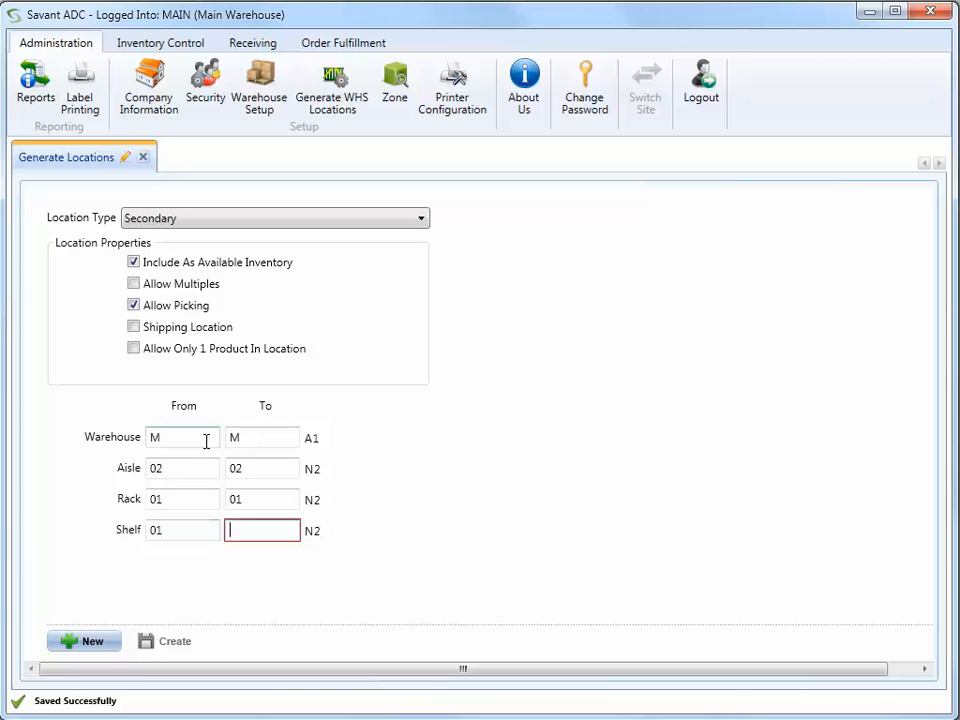
pyautogui.write('04')
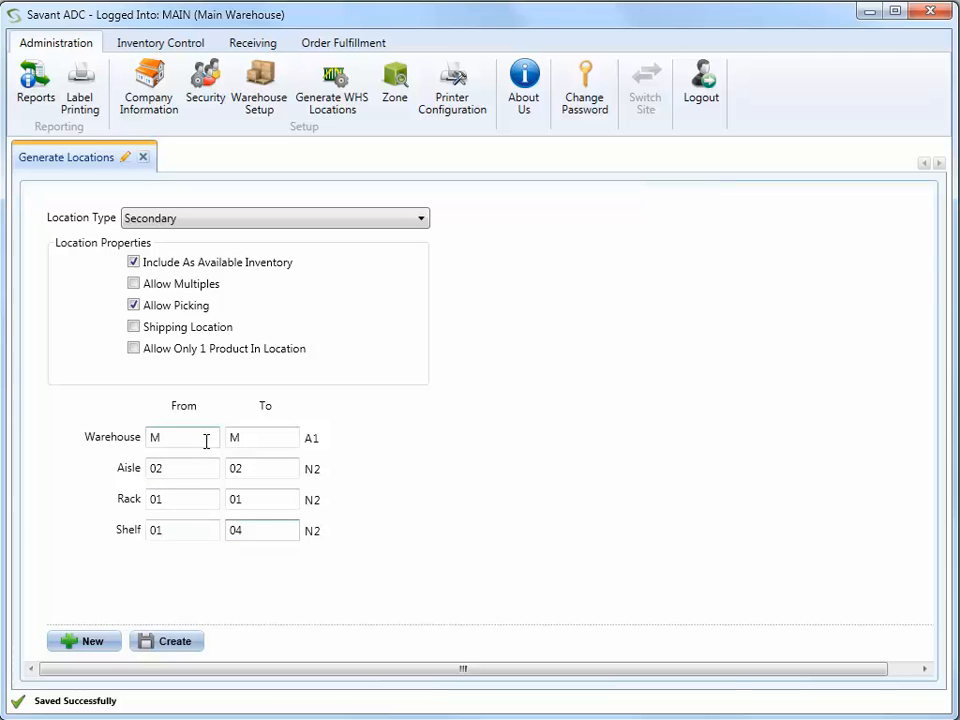
pyautogui.click(183, 641)
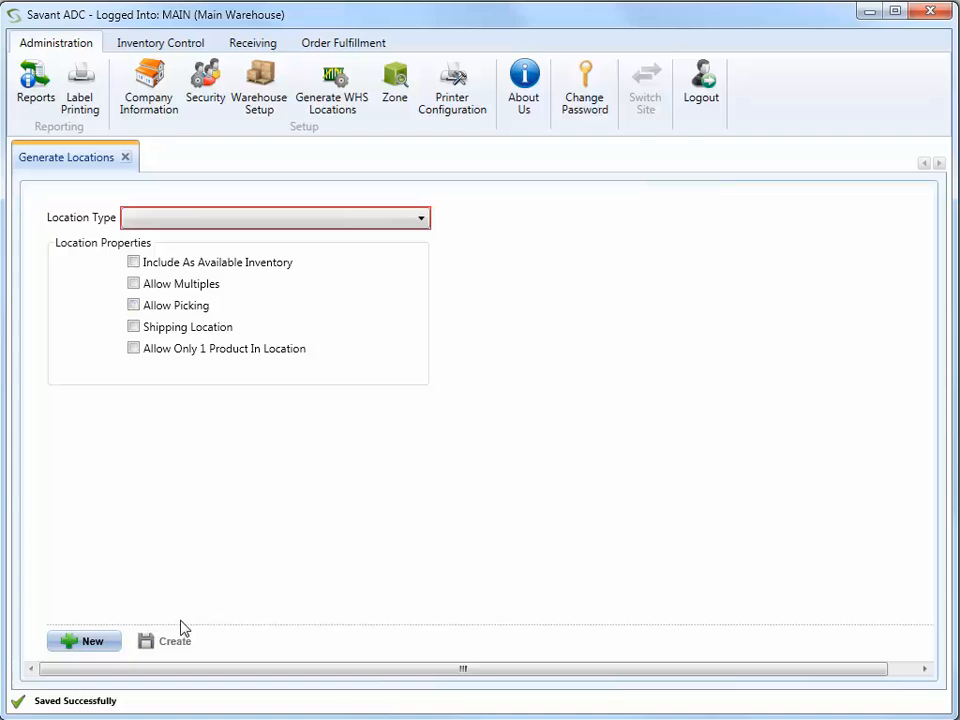
# Generate Secondary locations for warehouse M, aisle 02, rack 02, shelves 01 through 04, with only Include As Available Inventory enabled
pyautogui.click(397, 218)
pyautogui.click(291, 253)
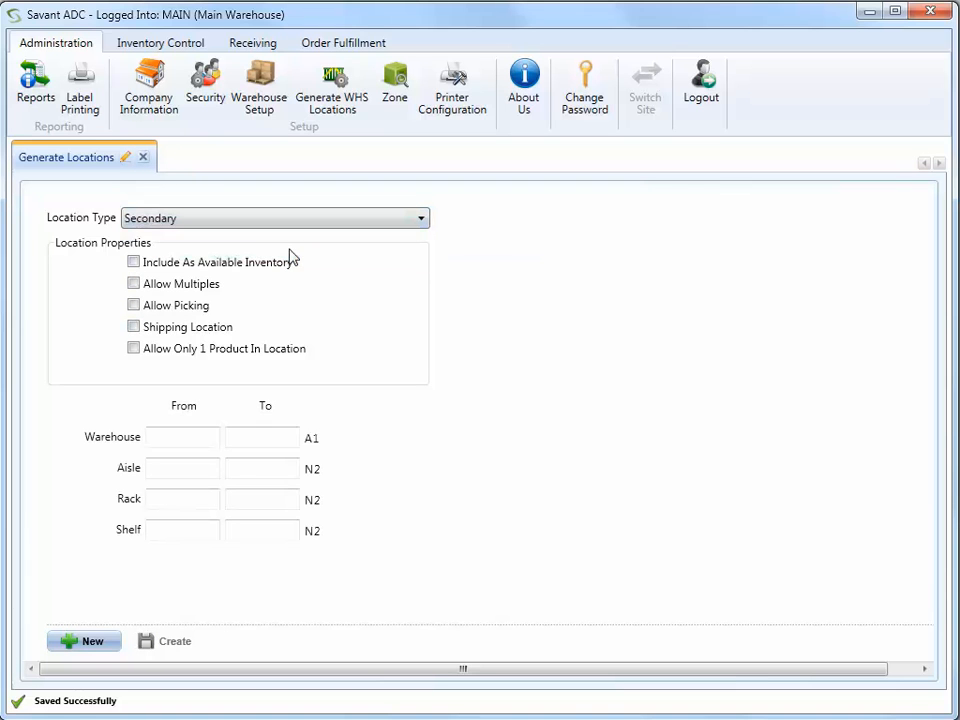
pyautogui.click(133, 263)
pyautogui.click(205, 438)
pyautogui.write('M')
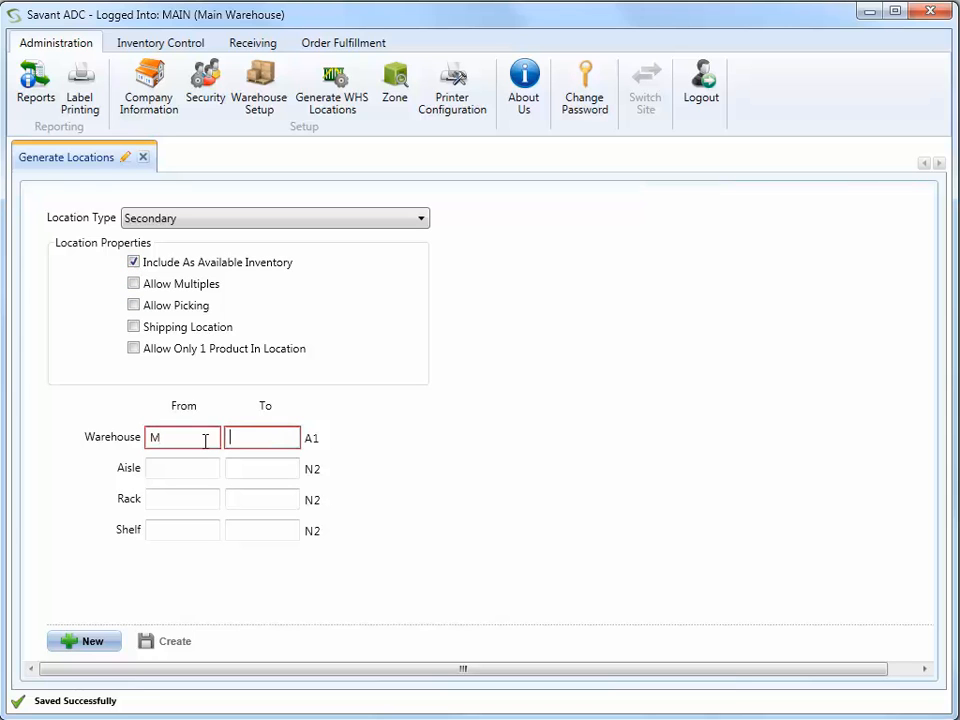
pyautogui.write('M')
pyautogui.write('02')
pyautogui.write('02')
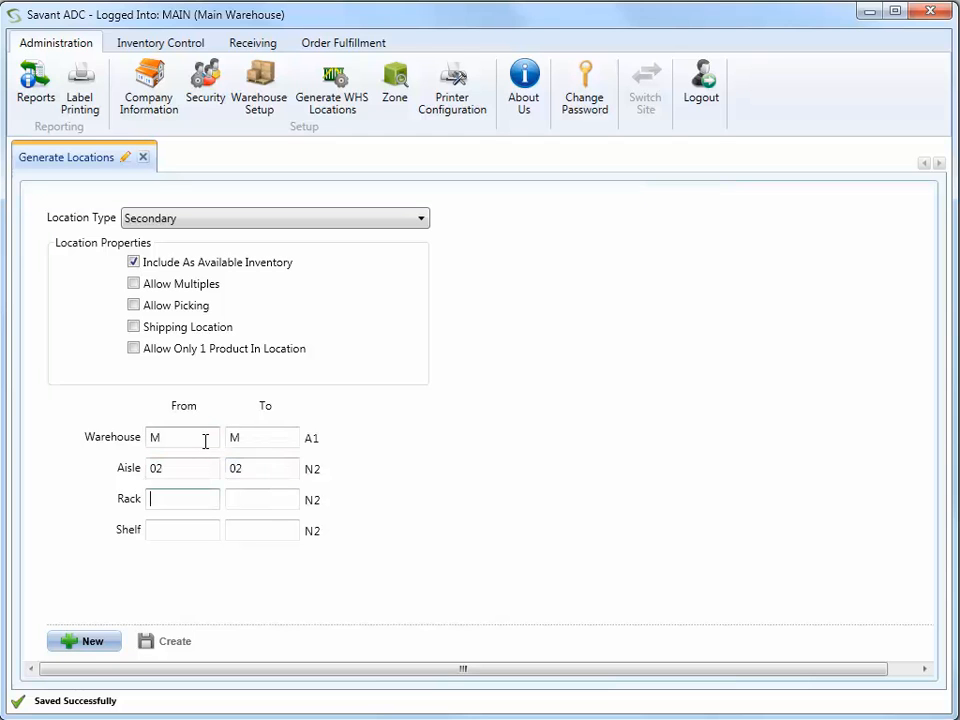
pyautogui.write('02020104')
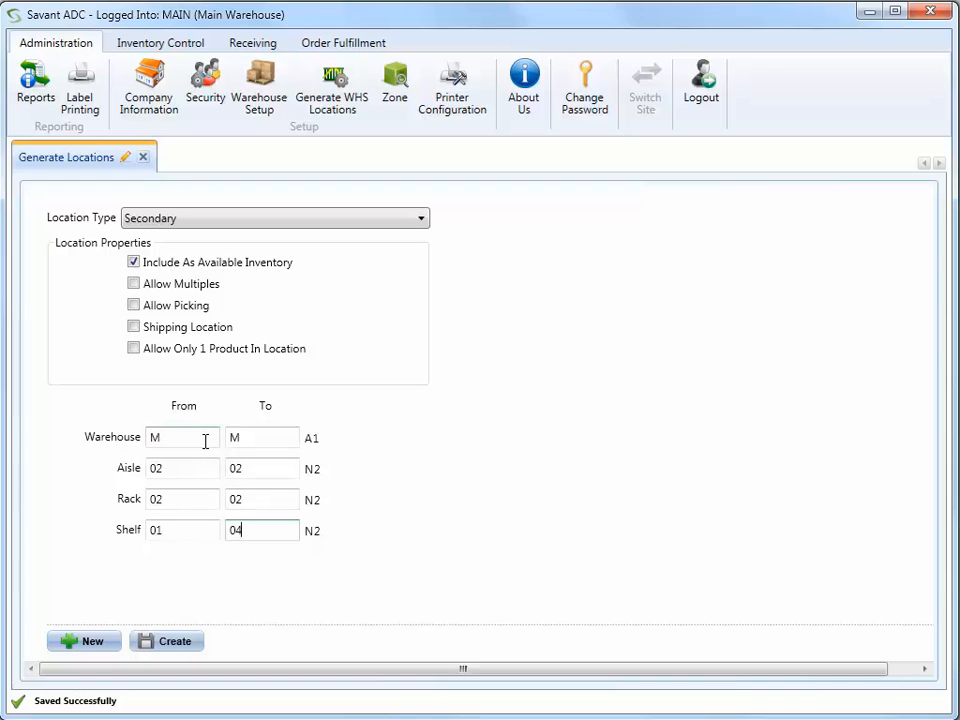
pyautogui.click(176, 643)
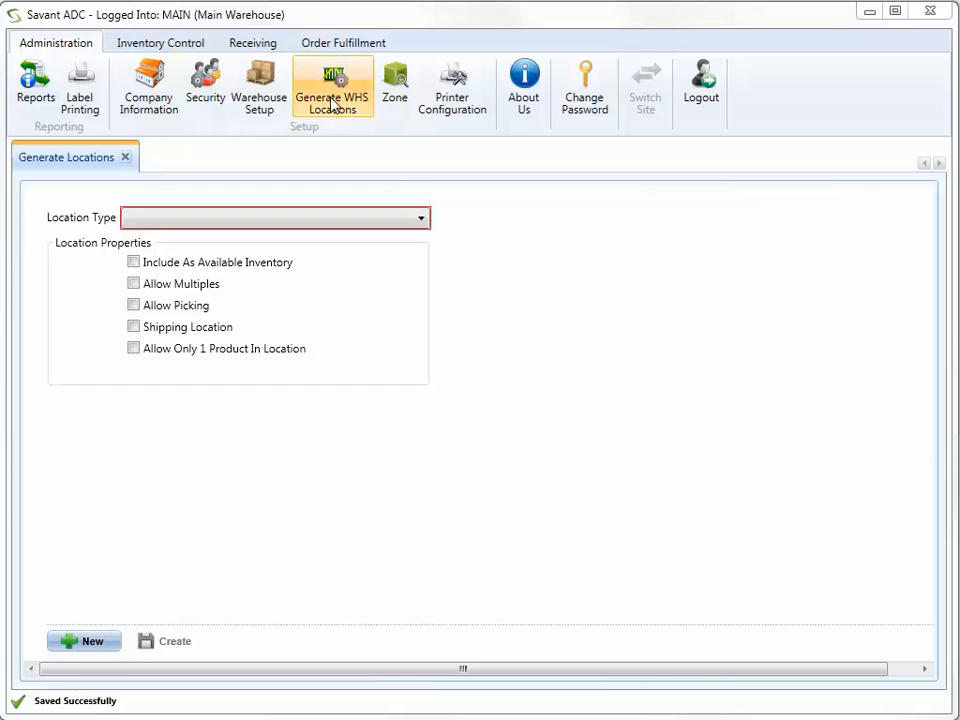
# Open the bin location lookup in Warehouse Setup and review the list of generated locations
pyautogui.click(275, 104)
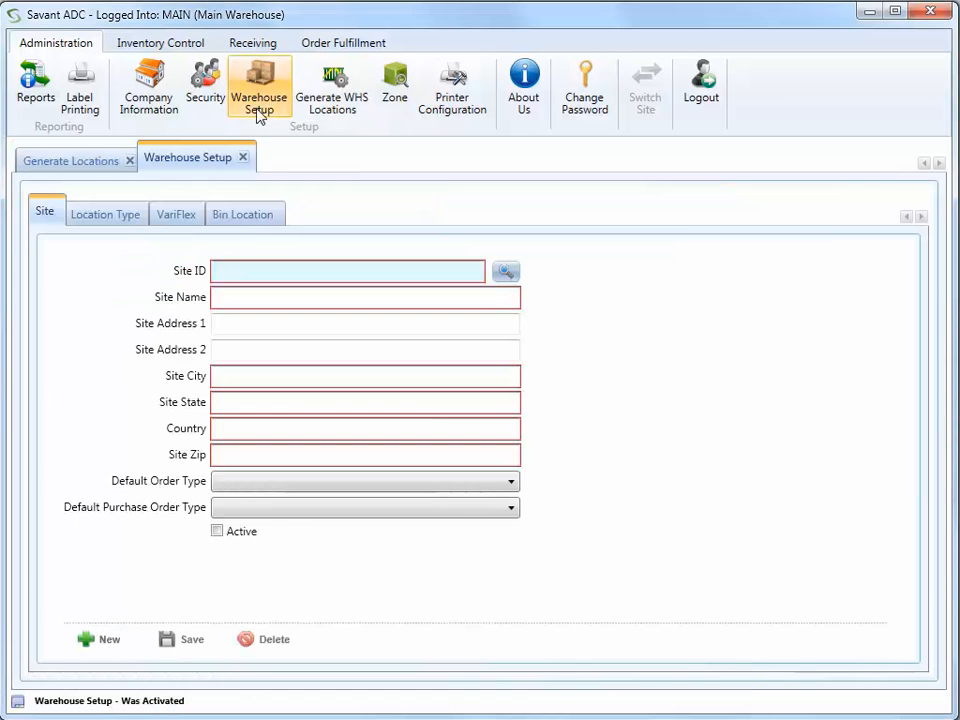
pyautogui.click(253, 220)
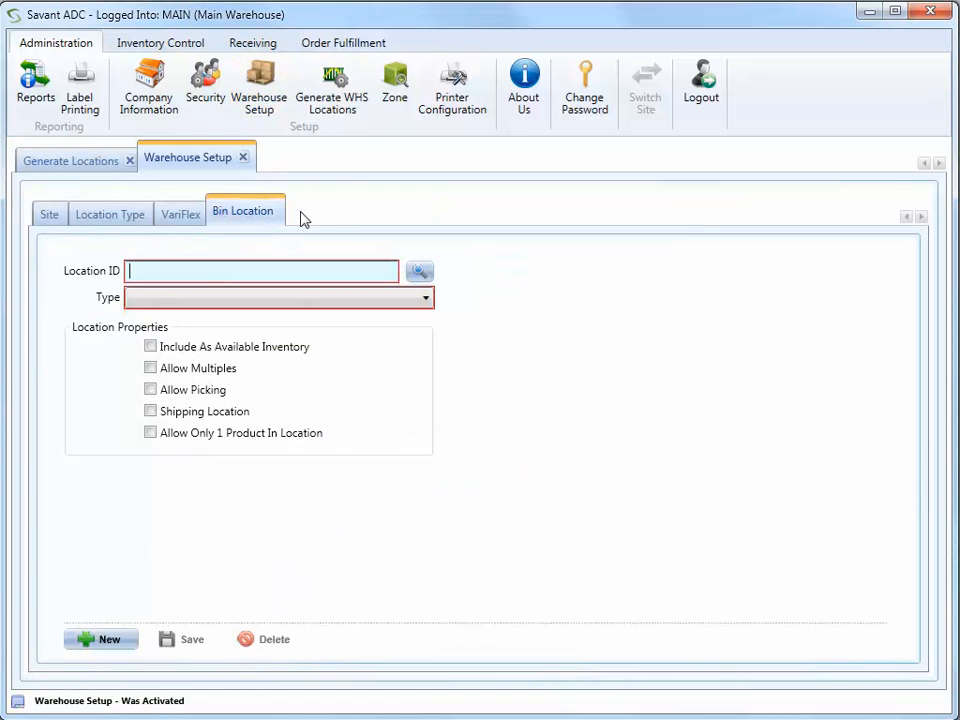
pyautogui.click(419, 270)
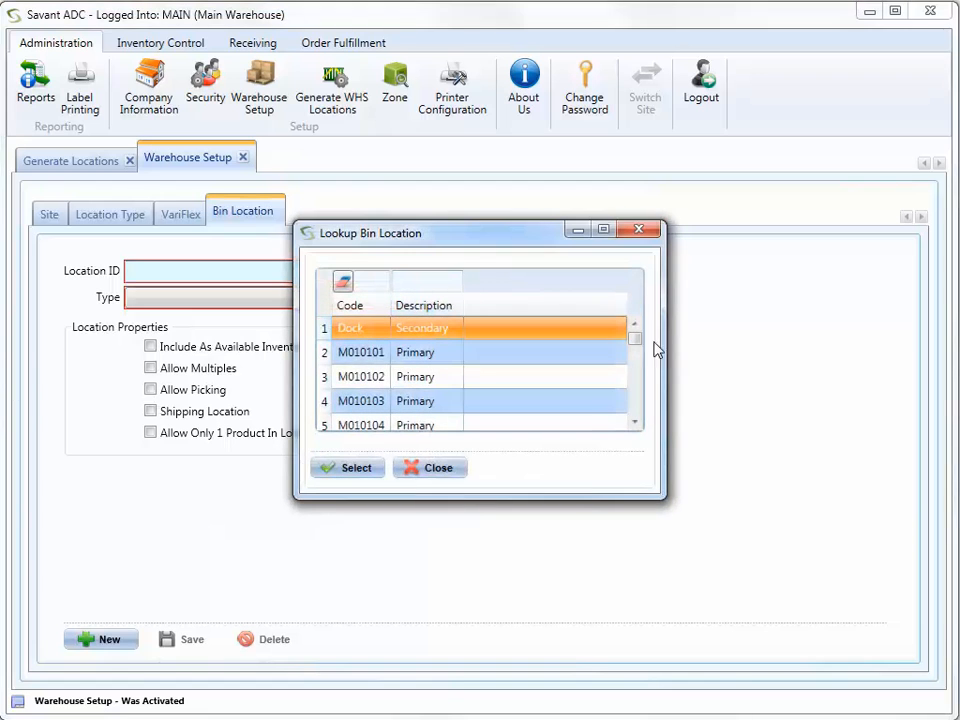
pyautogui.moveTo(640, 347); pyautogui.dragTo(636, 401)
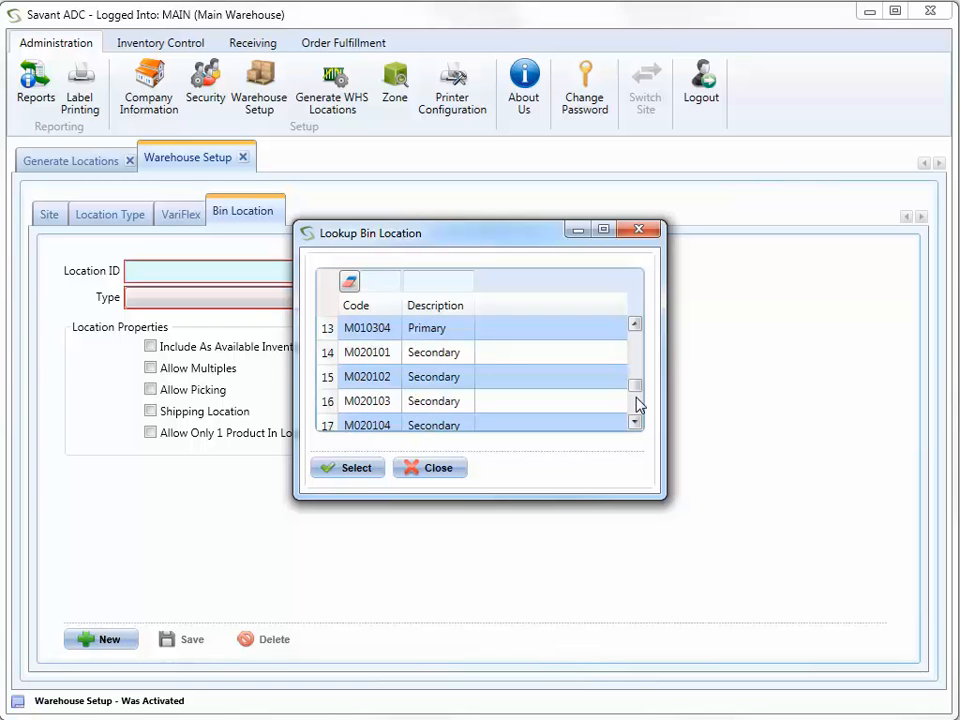
# Close the bin location lookup along with the Warehouse Setup and Generate Locations pages
pyautogui.click(439, 471)
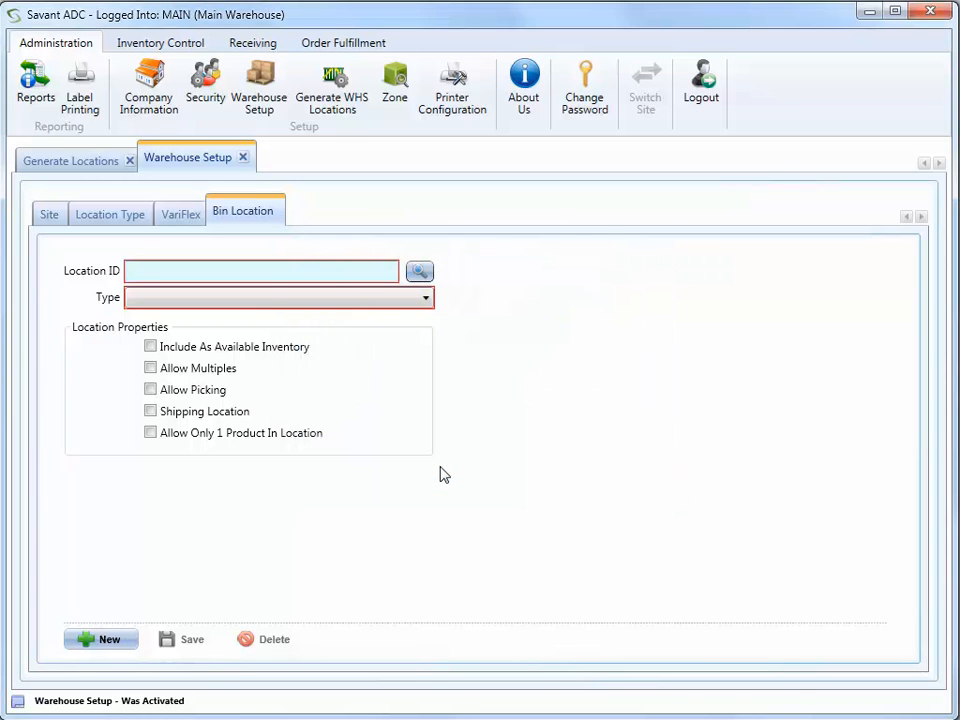
pyautogui.click(243, 158)
pyautogui.click(126, 158)
# Create and save zone MZONE01 with the description "Front Warehouse Zone" and Use In Picking Pattern enabled
pyautogui.click(391, 101)
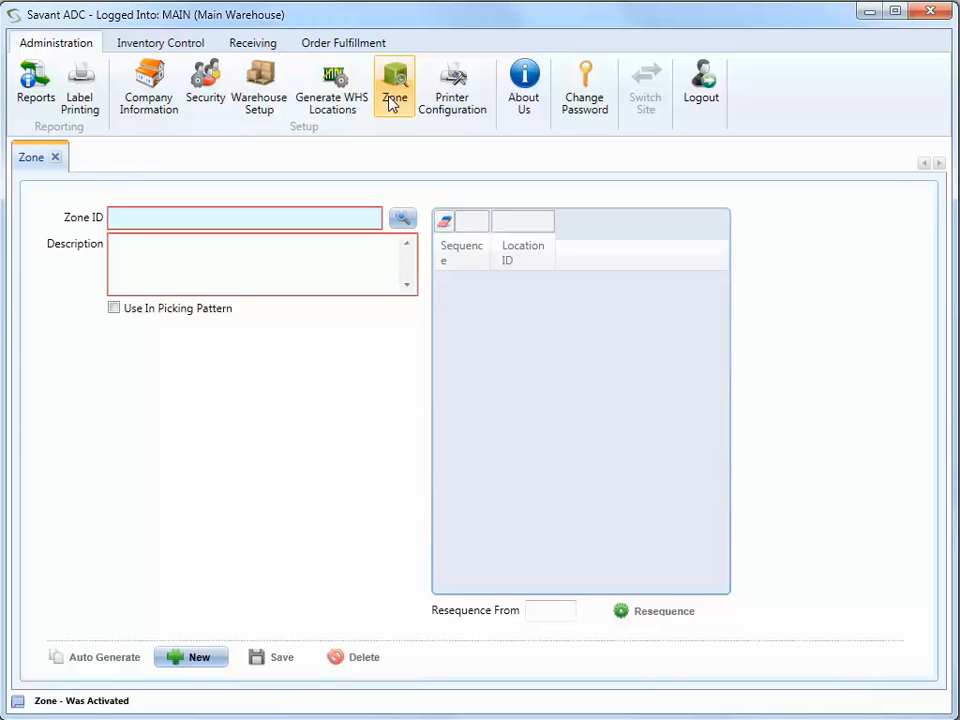
pyautogui.click(286, 215)
pyautogui.write('MZONE01')
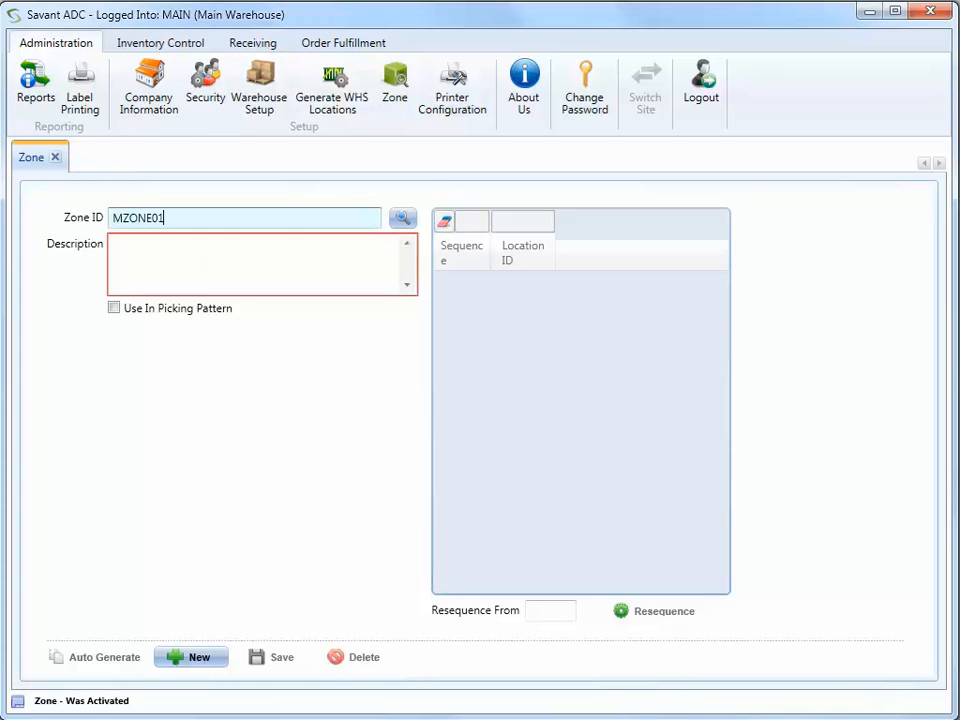
pyautogui.press('Tab')
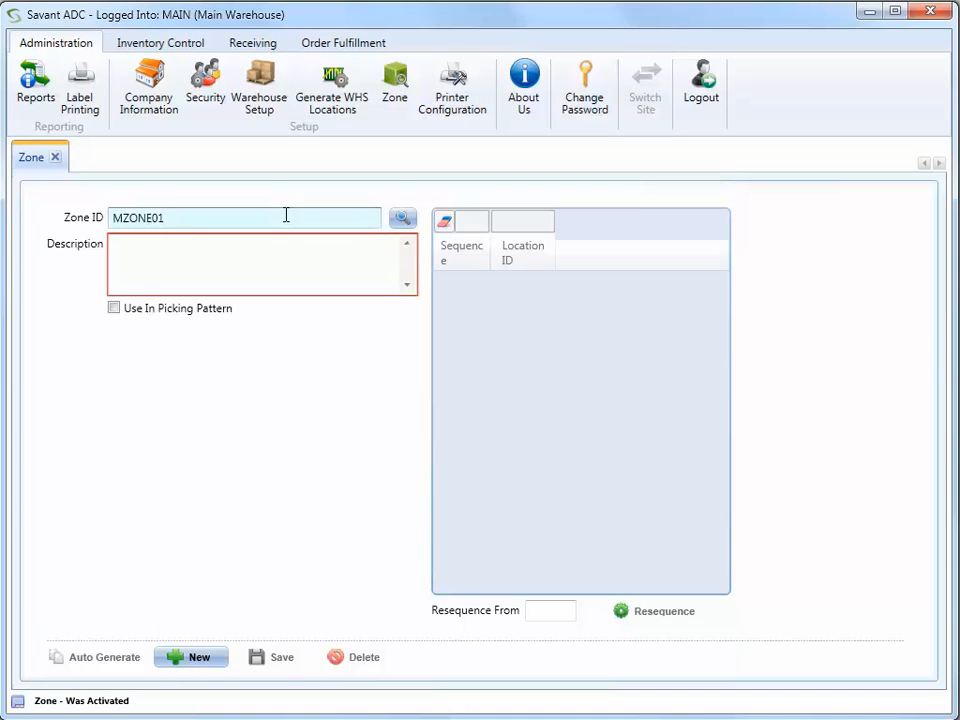
pyautogui.write('Front ')
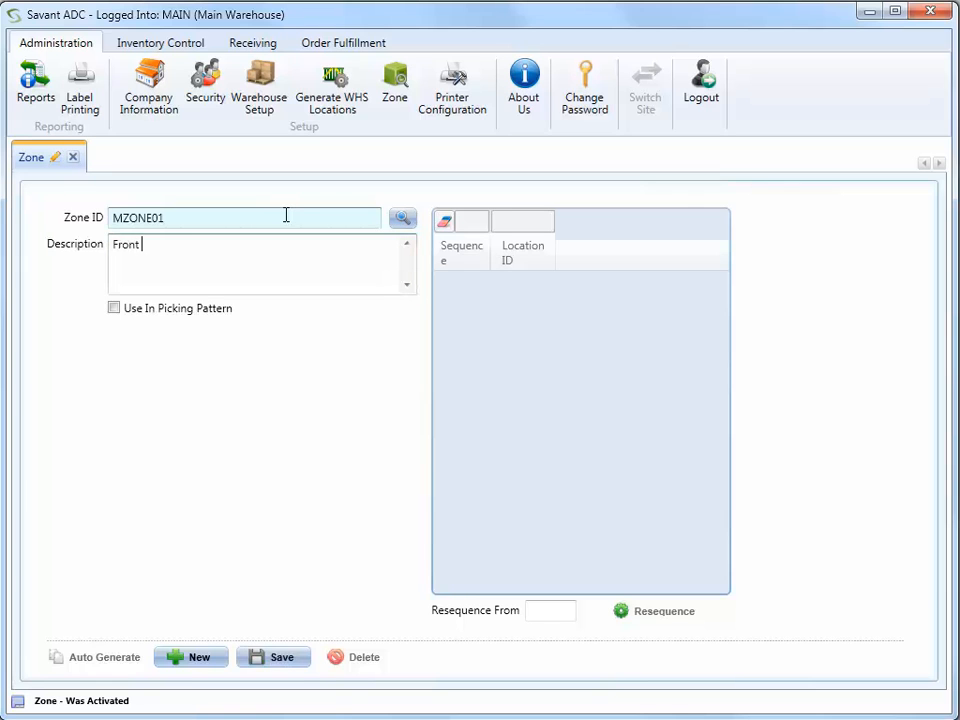
pyautogui.write('Warehouse Zone')
pyautogui.press('Tab')
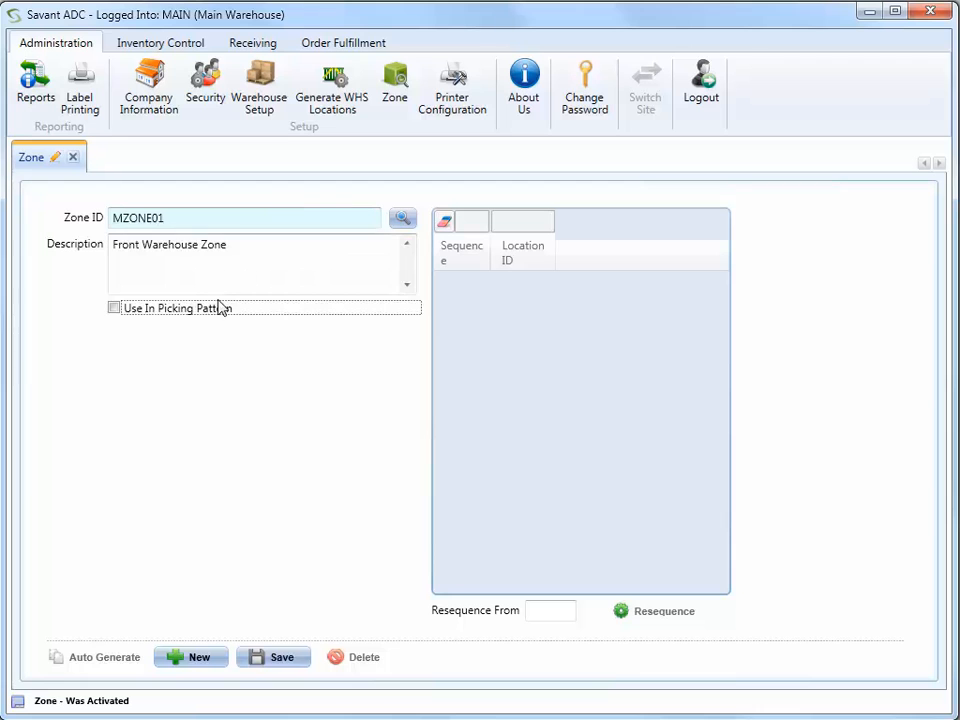
pyautogui.click(113, 309)
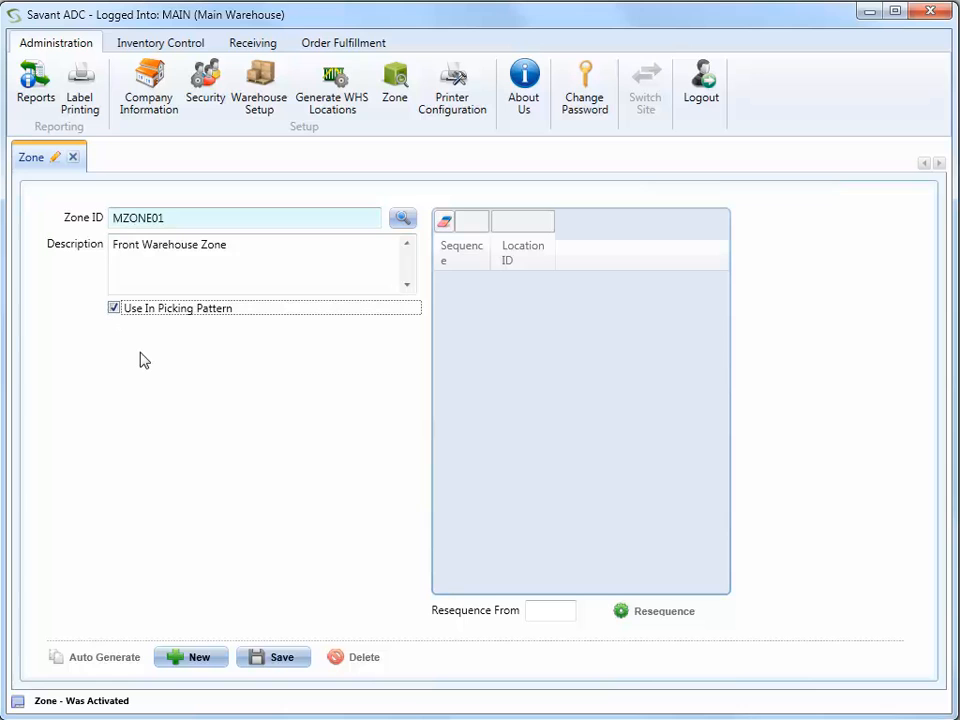
pyautogui.click(300, 657)
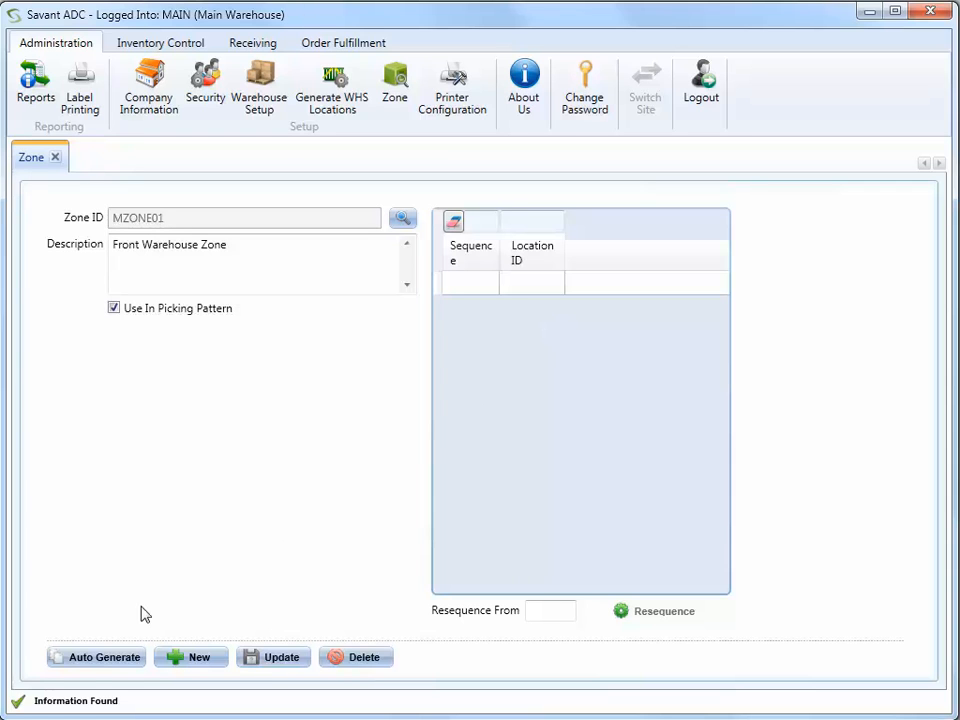
# Start auto-generating locations for zone MZONE01 with Primary as the location type
pyautogui.click(91, 668)
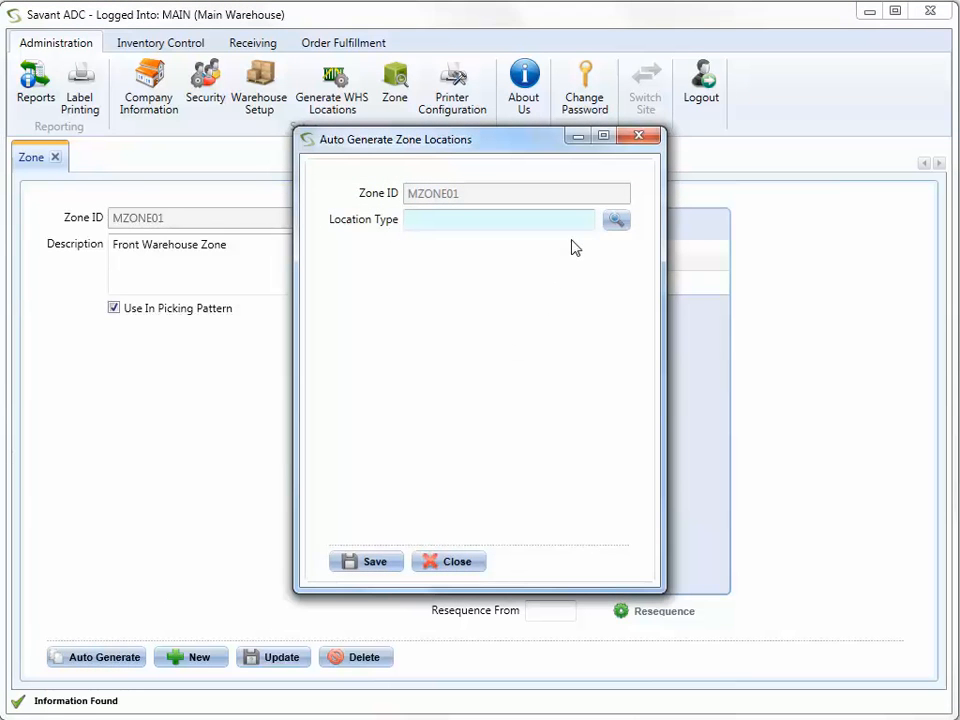
pyautogui.click(615, 221)
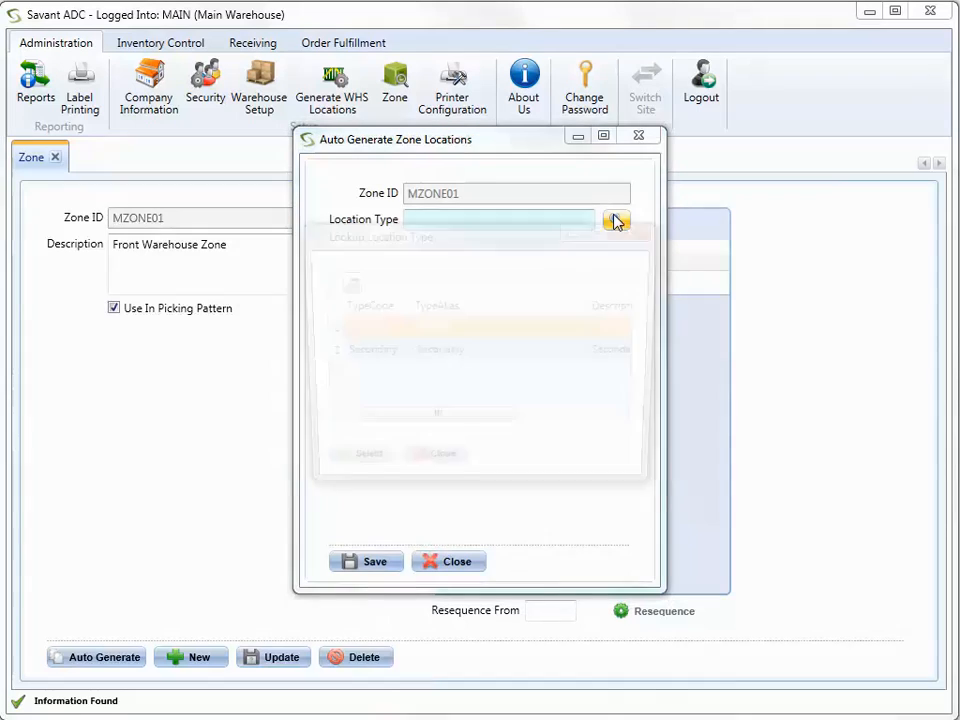
pyautogui.click(341, 470)
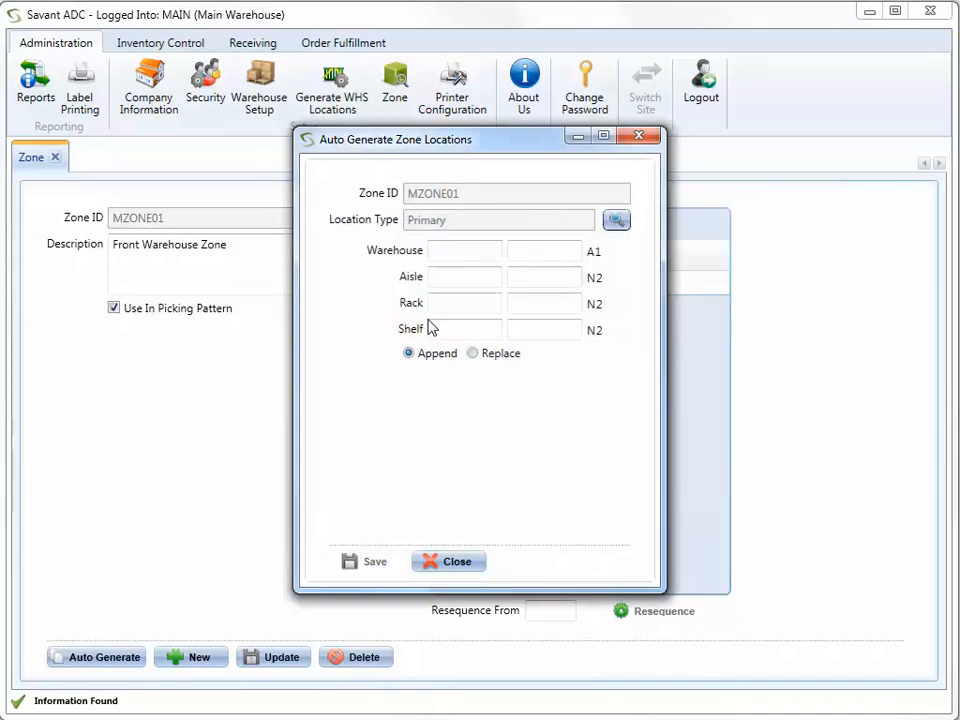
# Set the zone's location range to warehouse M through M and aisle 01 through 01
pyautogui.click(463, 251)
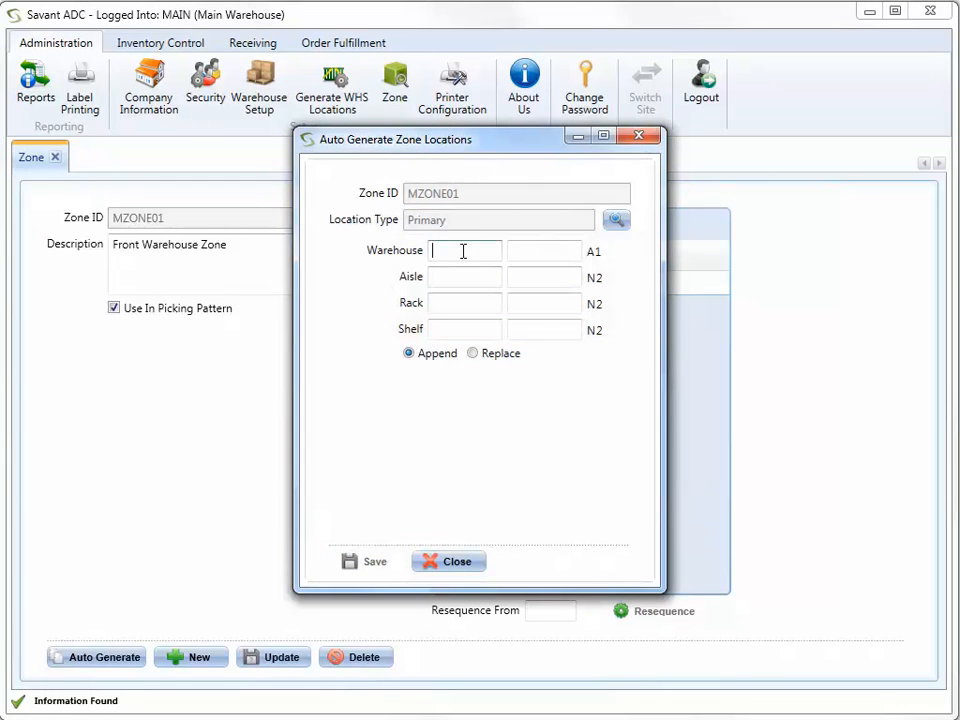
pyautogui.write('M')
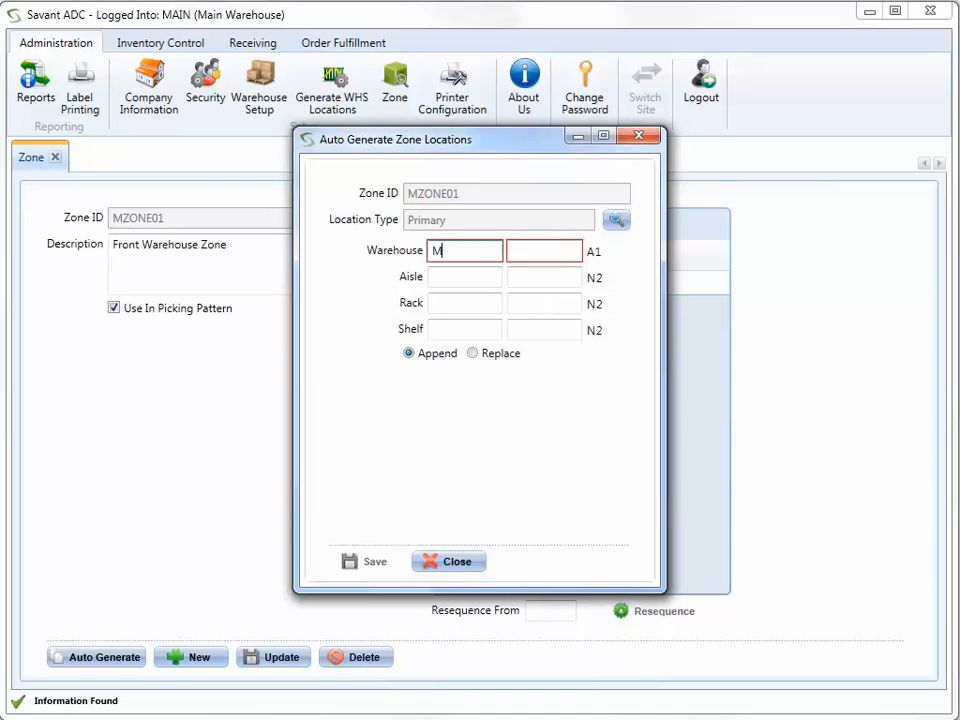
pyautogui.press('Tab')
pyautogui.write('M')
pyautogui.press('Tab')
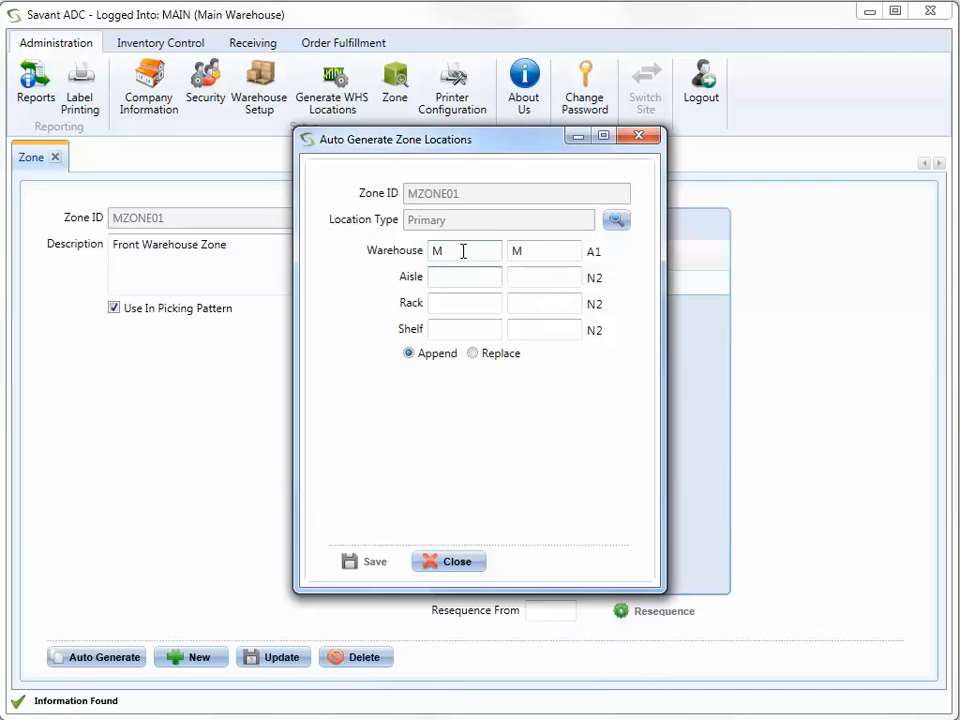
pyautogui.write('01')
pyautogui.press('Tab')
pyautogui.write('01')
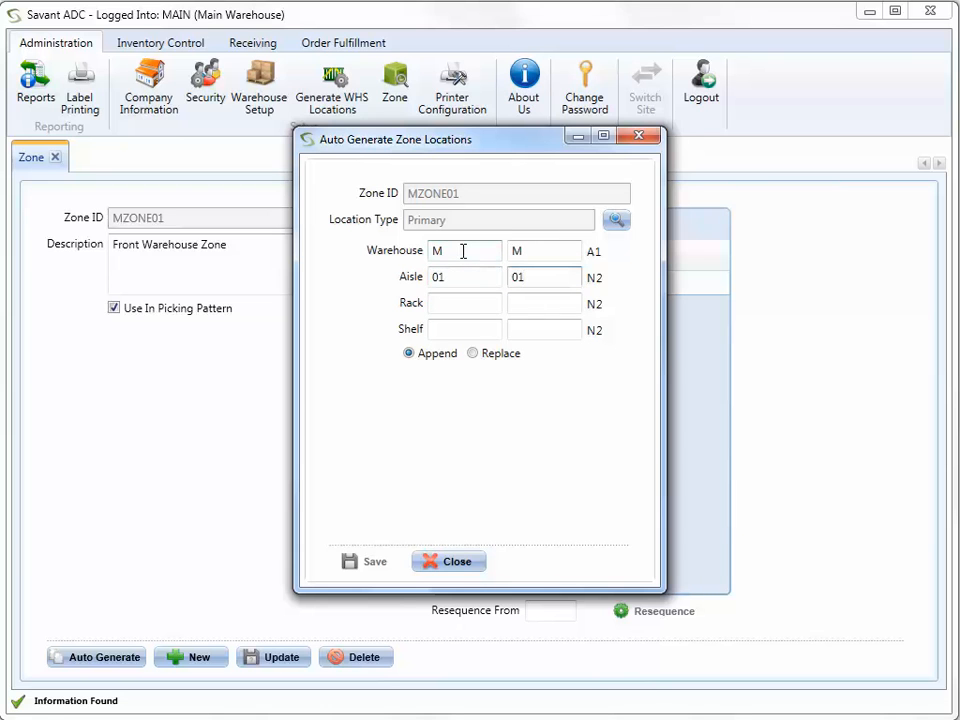
# Set the rack range to 01 through 03 and shelves 01 through 04, append these locations to the zone, and close the zone page
pyautogui.press('Tab')
pyautogui.write('01')
pyautogui.press('Tab')
pyautogui.write('03')
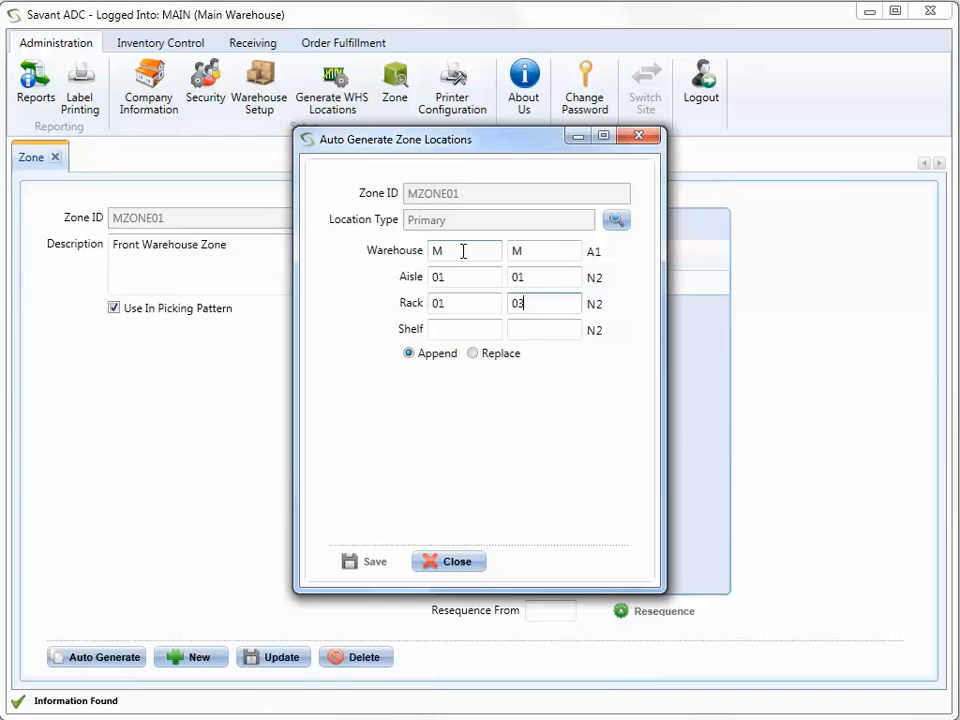
pyautogui.press('Tab')
pyautogui.write('01')
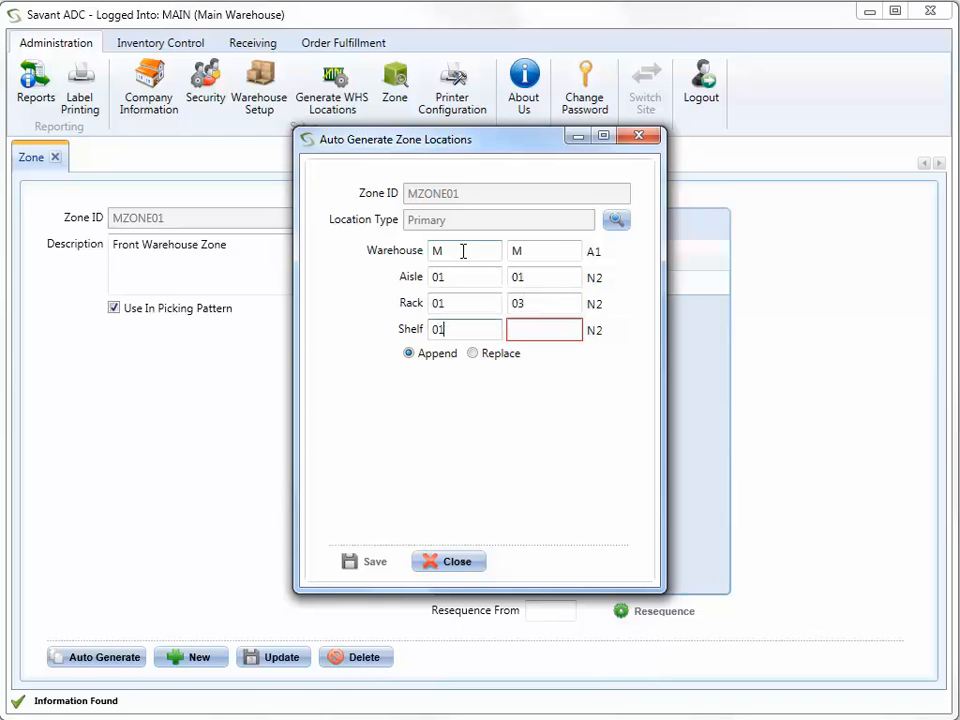
pyautogui.press('Tab')
pyautogui.write('04')
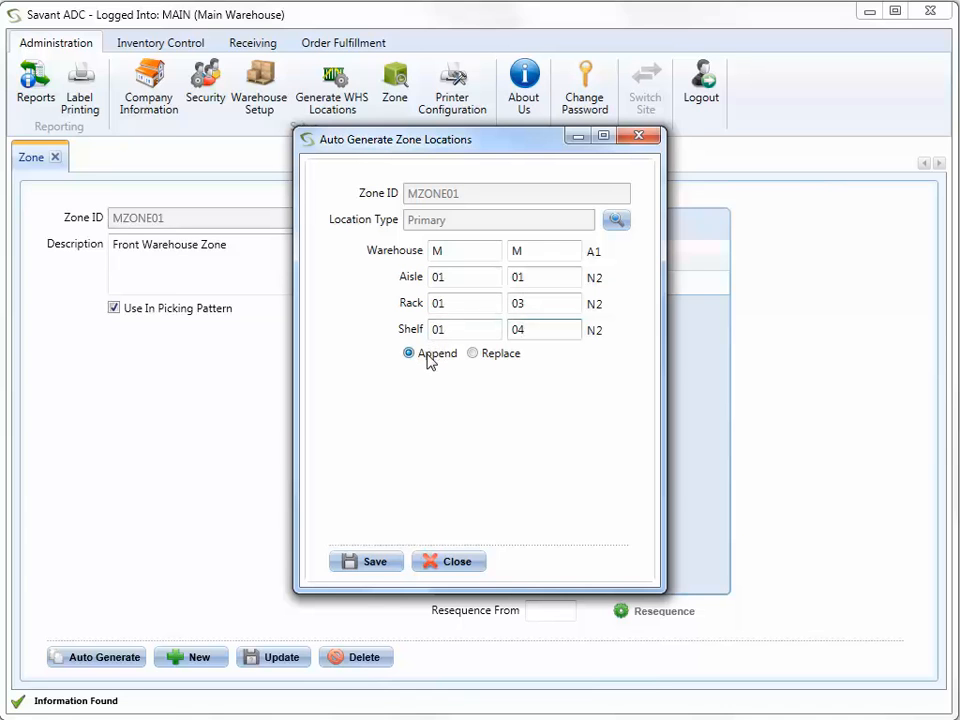
pyautogui.click(377, 565)
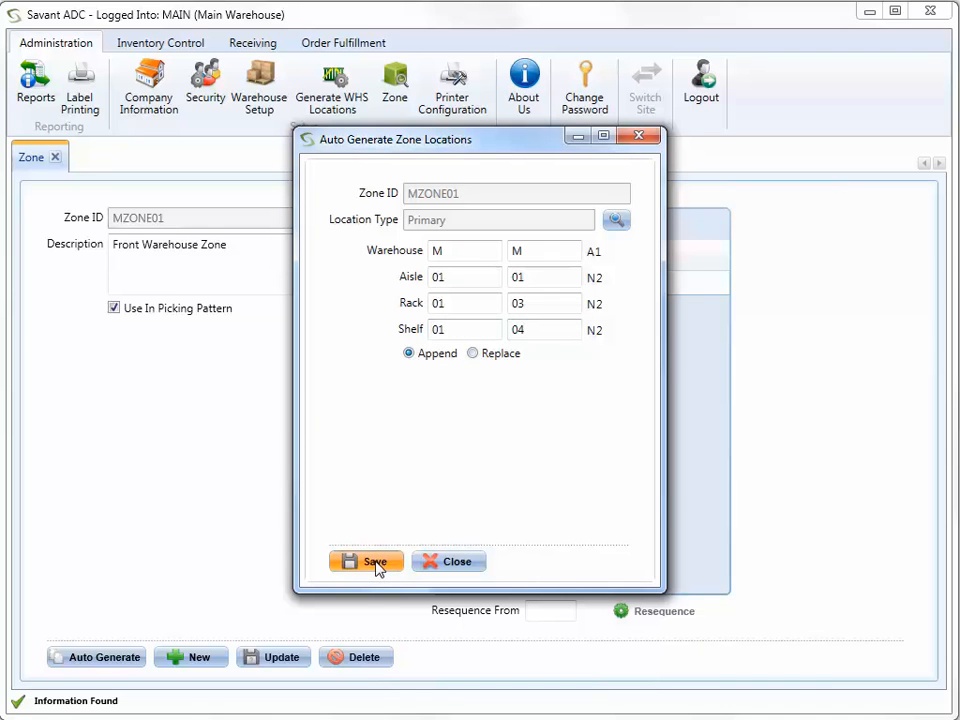
pyautogui.click(456, 562)
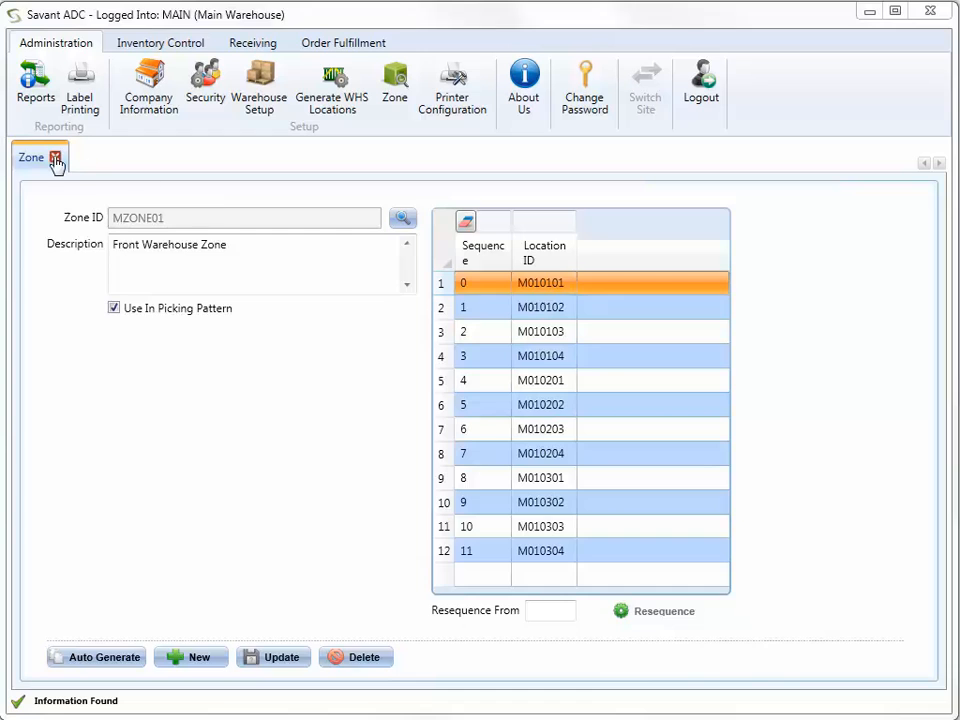
pyautogui.click(57, 163)
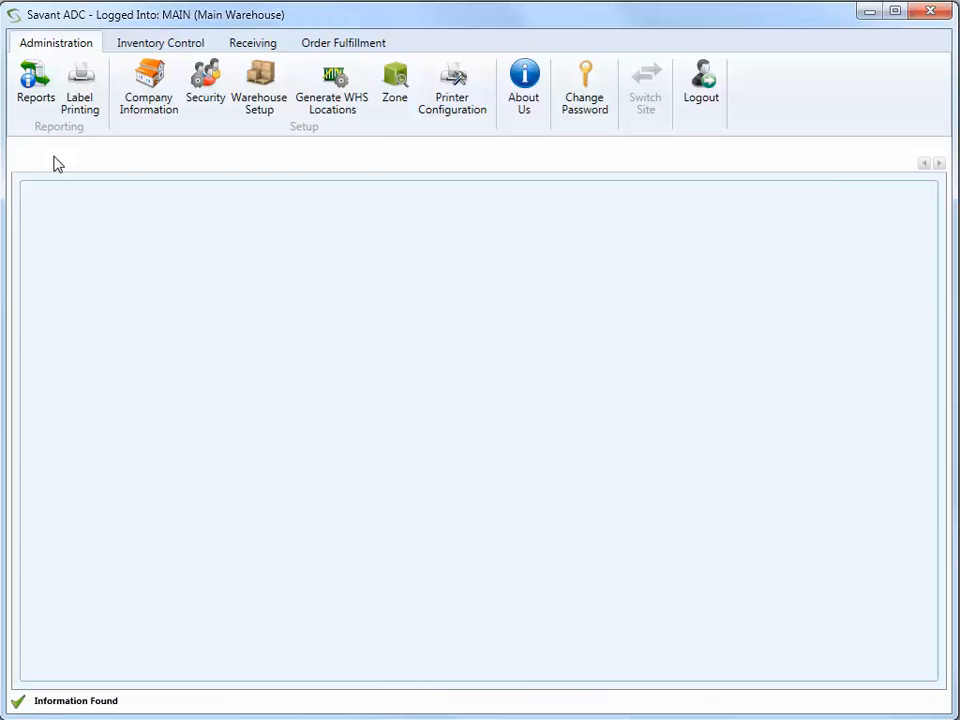
# Configure and save the printer Zebra01 with the alias ZebraRec01 and type ZEBRA
pyautogui.click(449, 108)
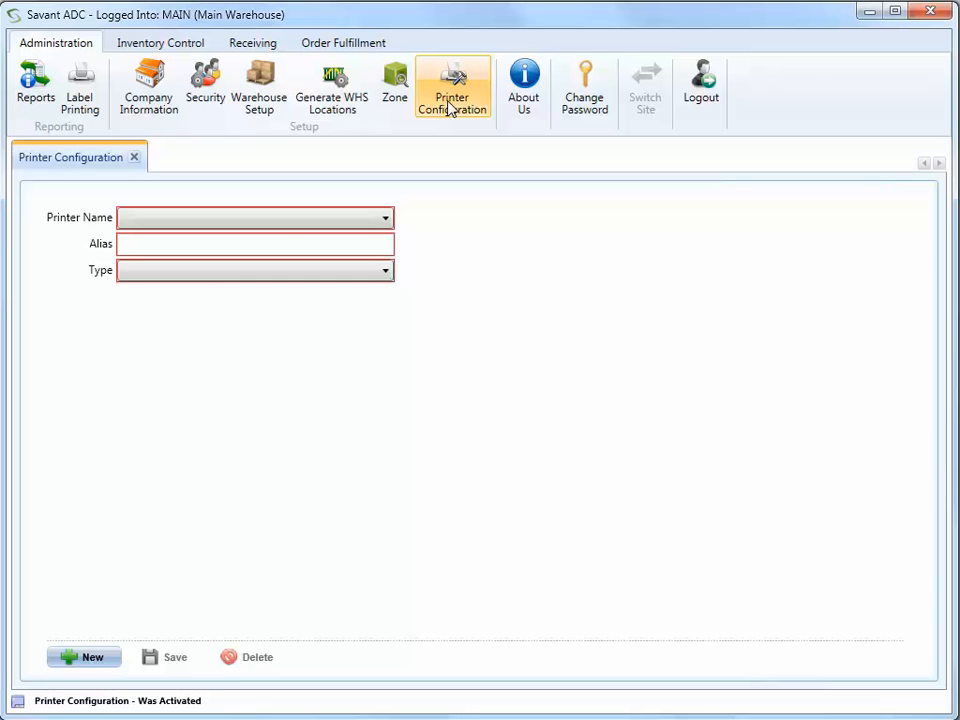
pyautogui.click(383, 221)
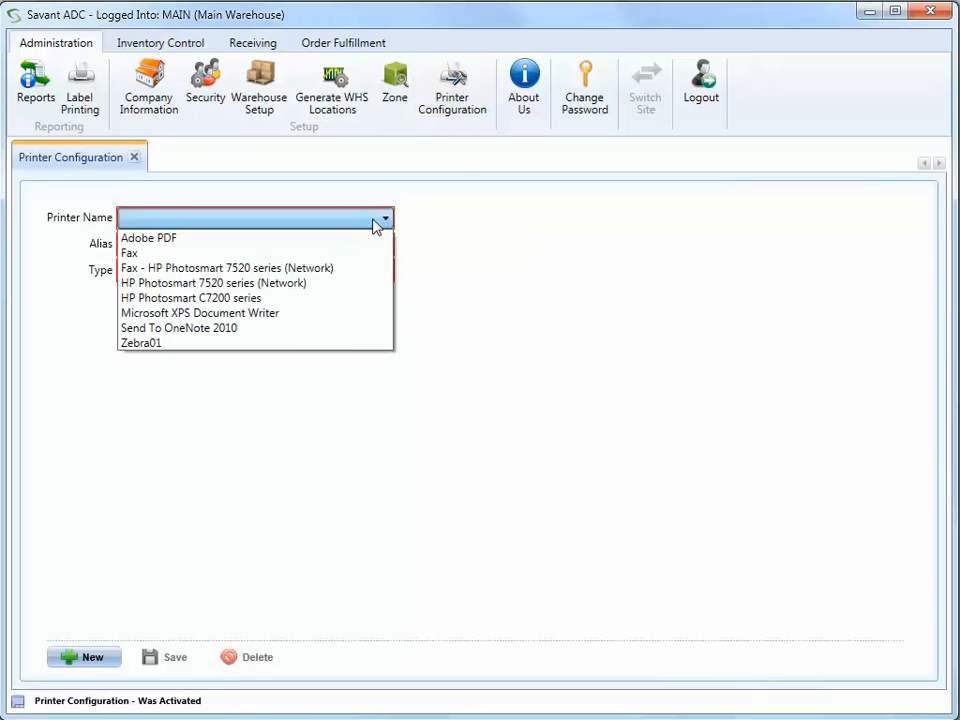
pyautogui.click(216, 343)
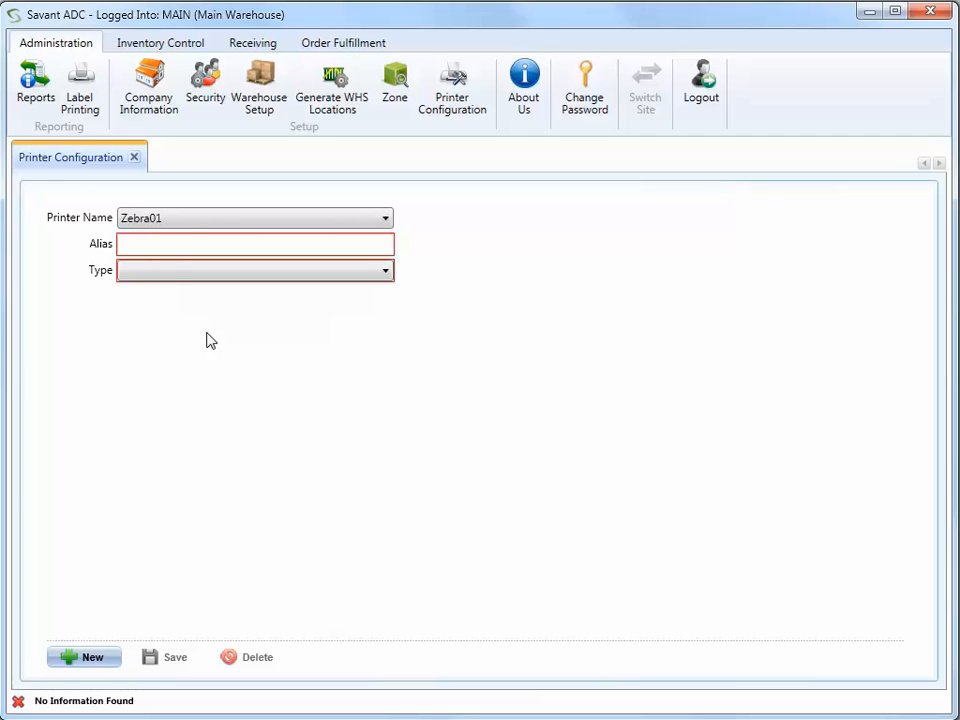
pyautogui.click(165, 243)
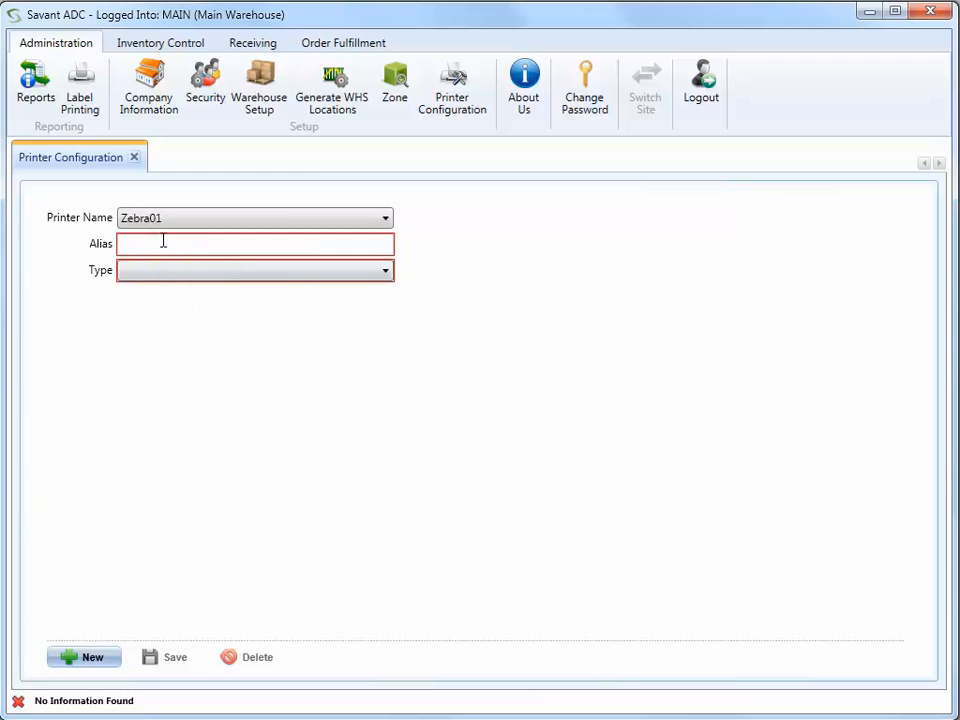
pyautogui.write('ZebraRec01')
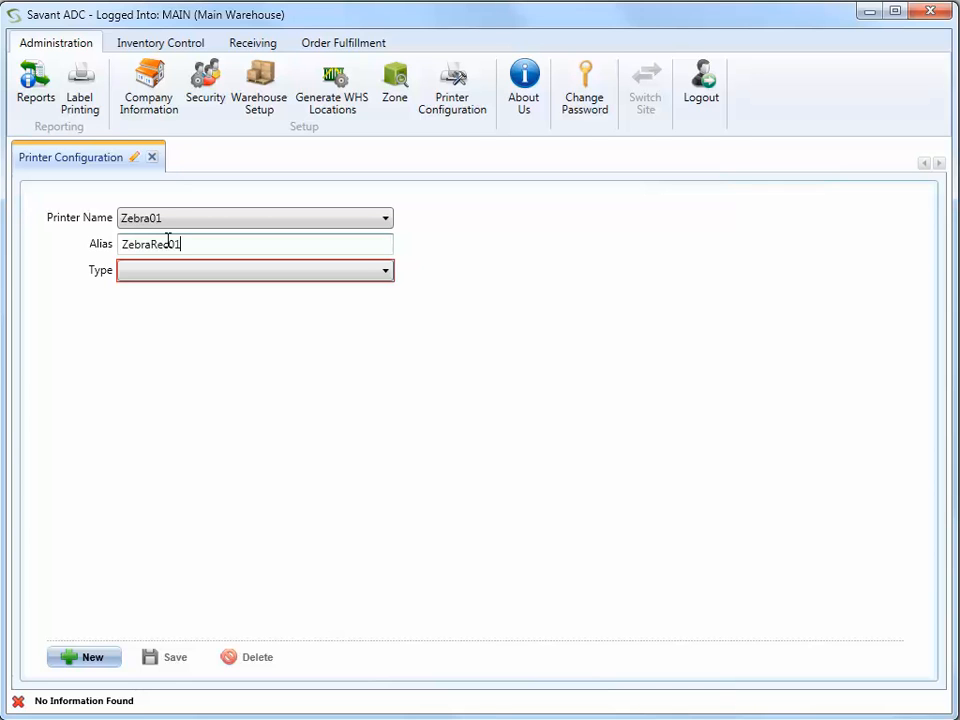
pyautogui.click(377, 276)
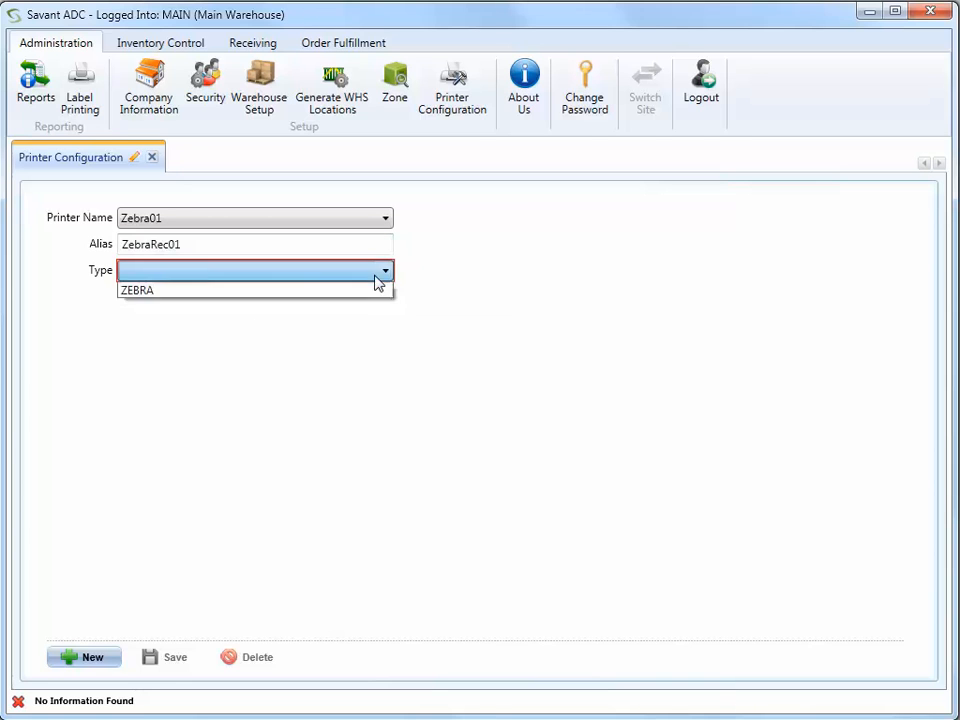
pyautogui.click(290, 300)
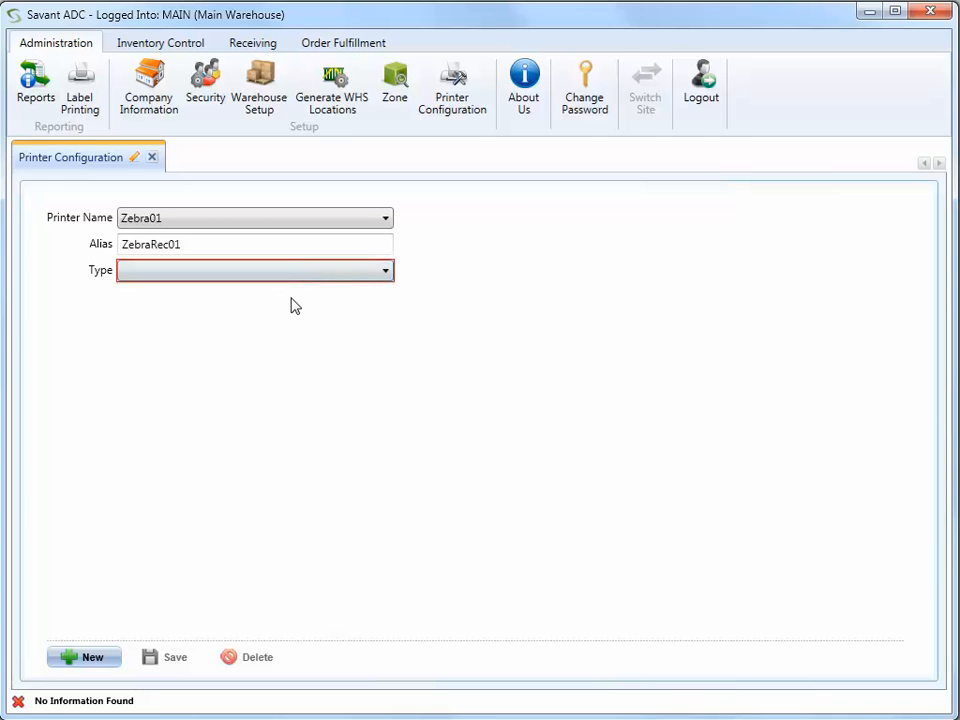
pyautogui.click(343, 277)
pyautogui.click(307, 291)
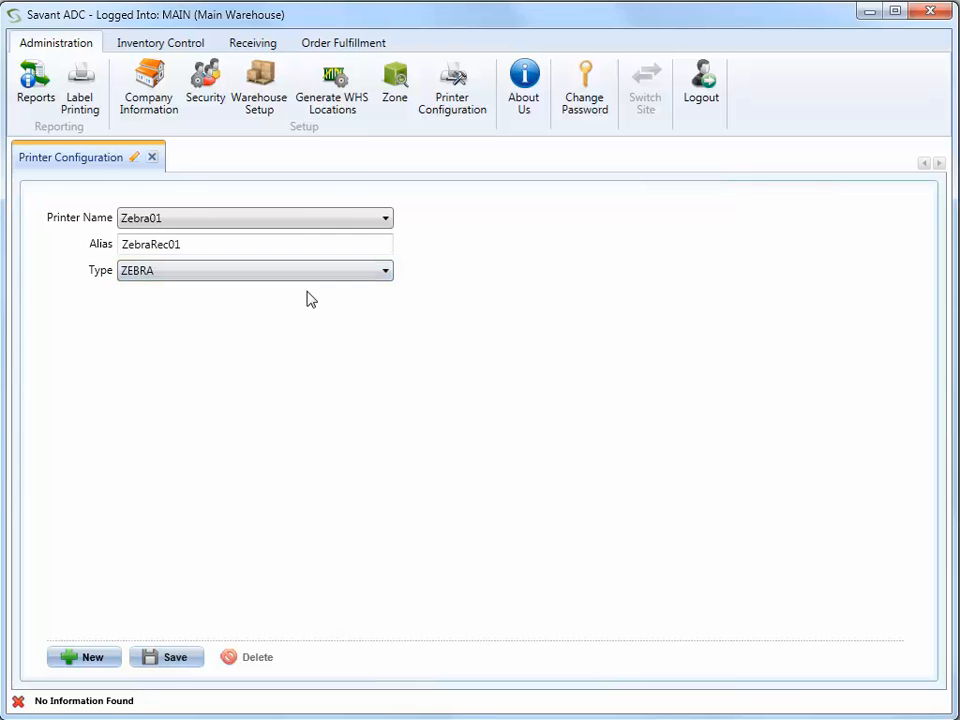
pyautogui.click(184, 658)
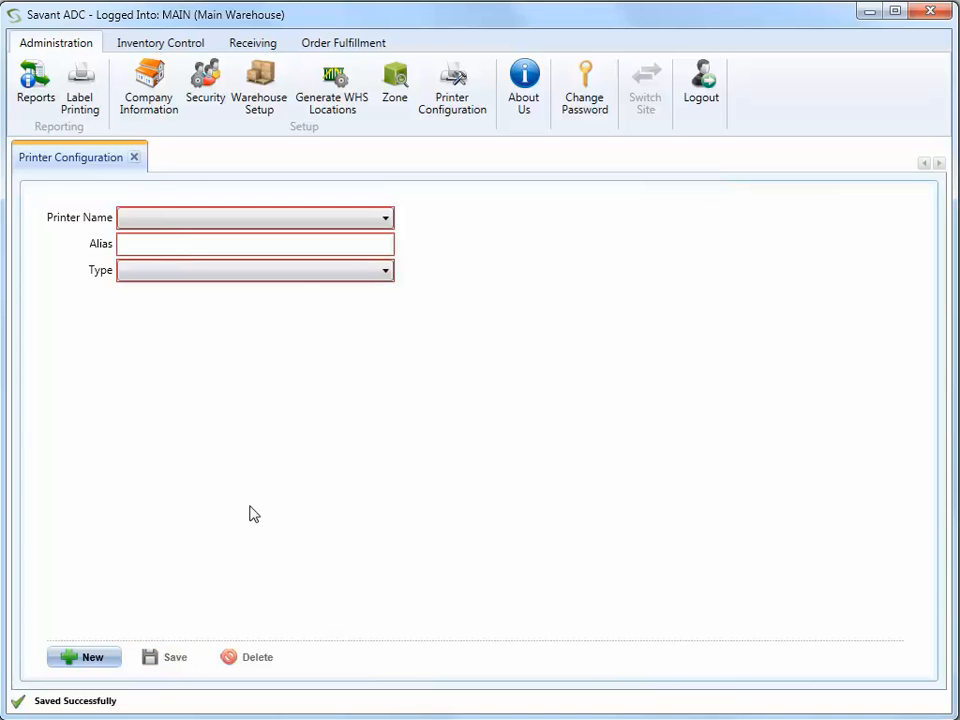